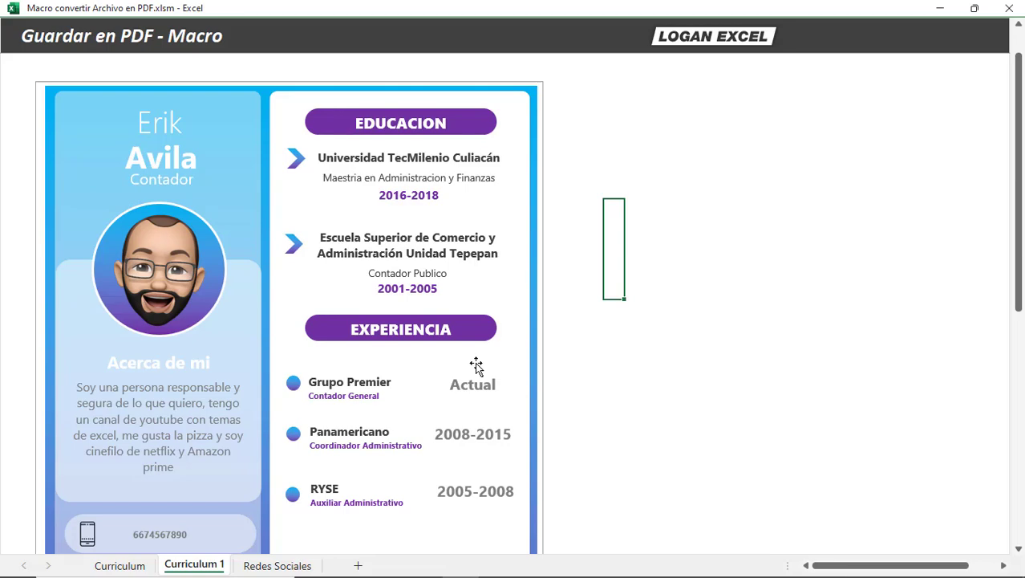
- Run the PDF-icon macro, dismiss the success message, and highlight NombreArchivo in the CrearPDF code
{"action": "scroll", "coordinate": [515, 359], "scroll_direction": "down", "scroll_amount": 2}
{"action": "scroll", "coordinate": [515, 359], "scroll_direction": "down", "scroll_amount": 3}
{"action": "scroll", "coordinate": [515, 358], "scroll_direction": "down", "scroll_amount": 1}
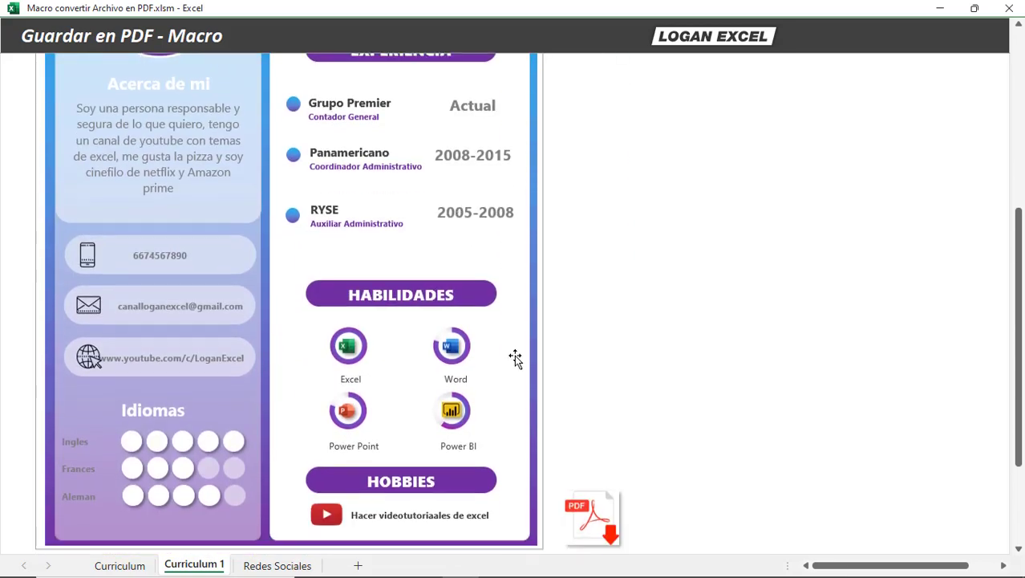
{"action": "scroll", "coordinate": [516, 359], "scroll_direction": "down", "scroll_amount": 1}
{"action": "scroll", "coordinate": [515, 359], "scroll_direction": "down", "scroll_amount": 1}
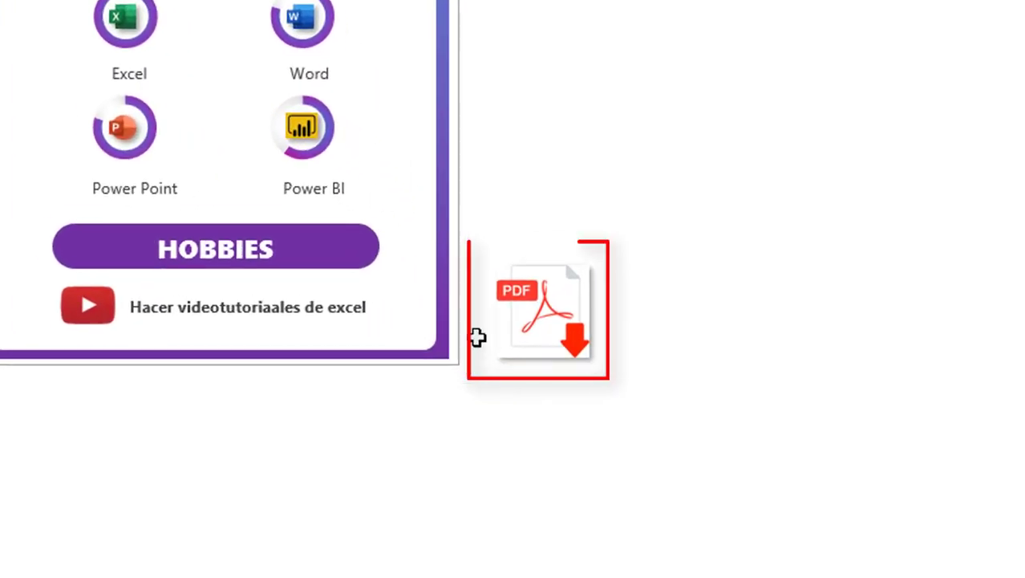
{"action": "left_click", "coordinate": [536, 319]}
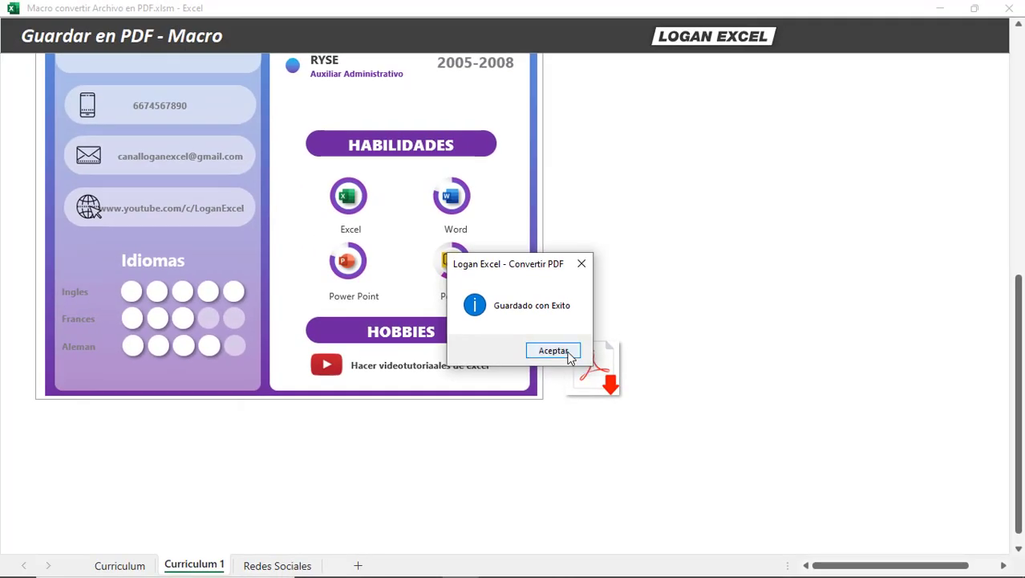
{"action": "left_click", "coordinate": [554, 351]}
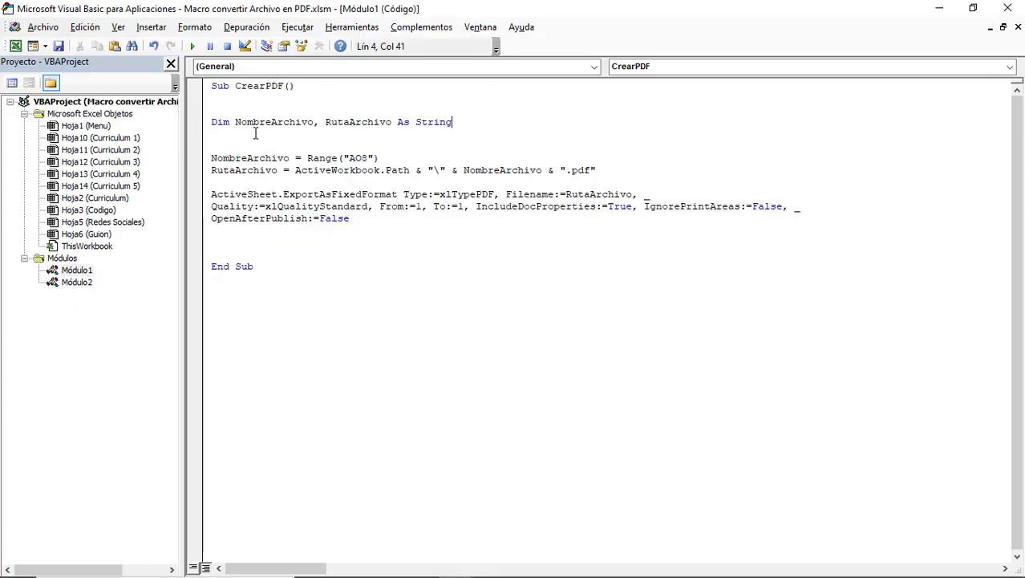
{"action": "left_click_drag", "start_coordinate": [235, 122], "coordinate": [301, 122]}
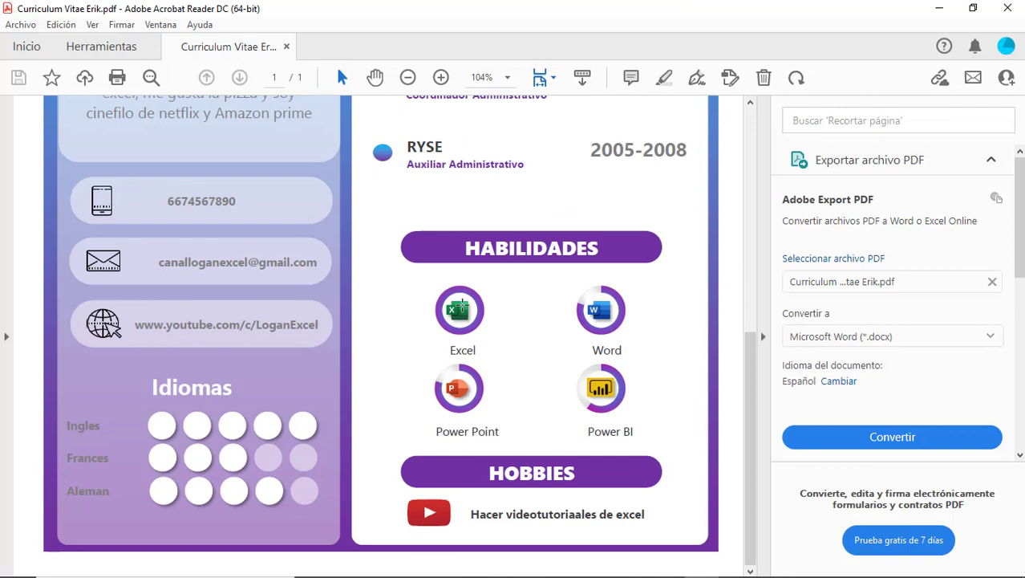
{"action": "scroll", "coordinate": [454, 301], "scroll_direction": "up", "scroll_amount": 3}
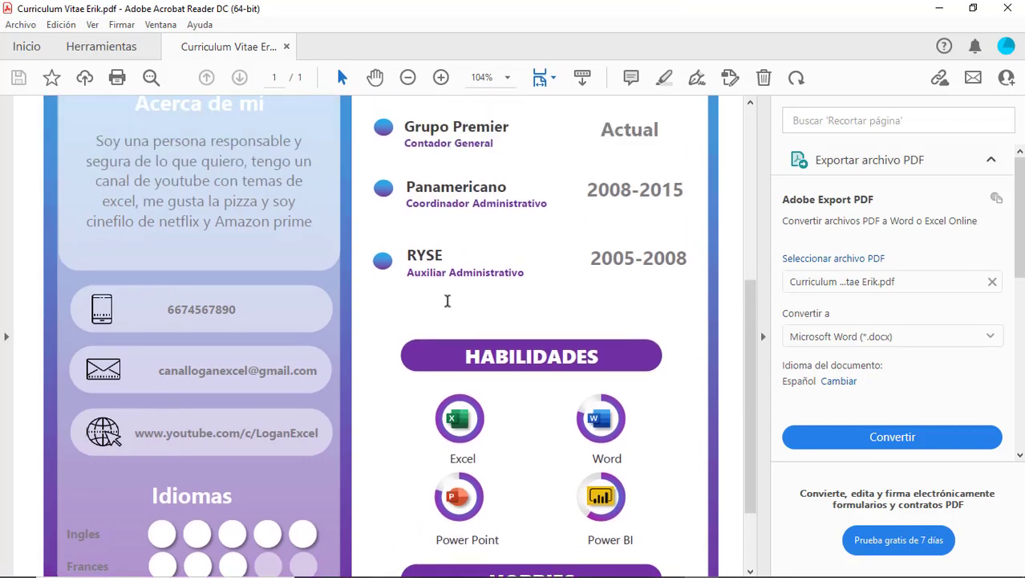
{"action": "scroll", "coordinate": [446, 298], "scroll_direction": "up", "scroll_amount": 3}
{"action": "scroll", "coordinate": [397, 300], "scroll_direction": "up", "scroll_amount": 6}
{"action": "scroll", "coordinate": [396, 301], "scroll_direction": "up", "scroll_amount": 1}
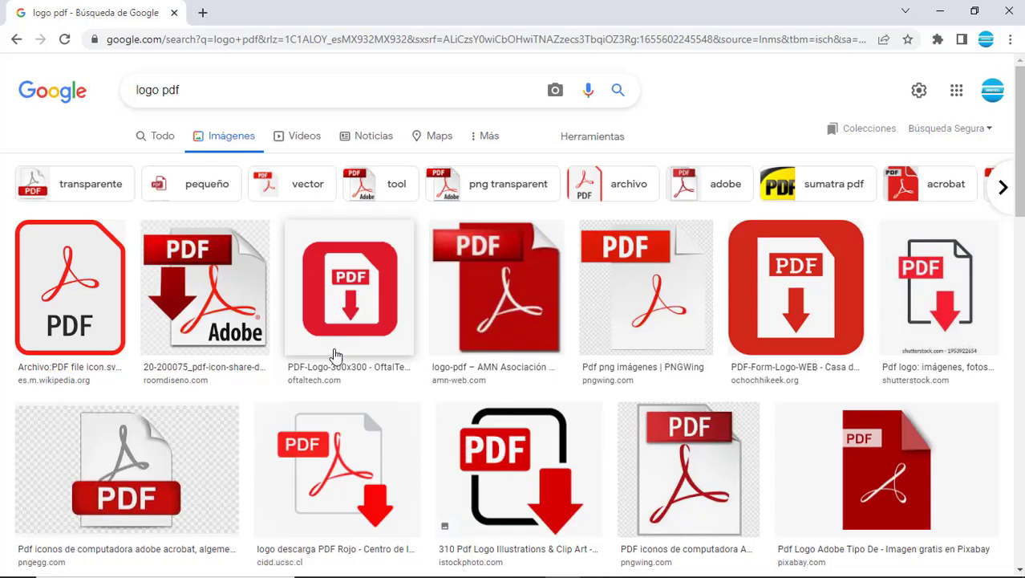
{"action": "scroll", "coordinate": [313, 365], "scroll_direction": "down", "scroll_amount": 1}
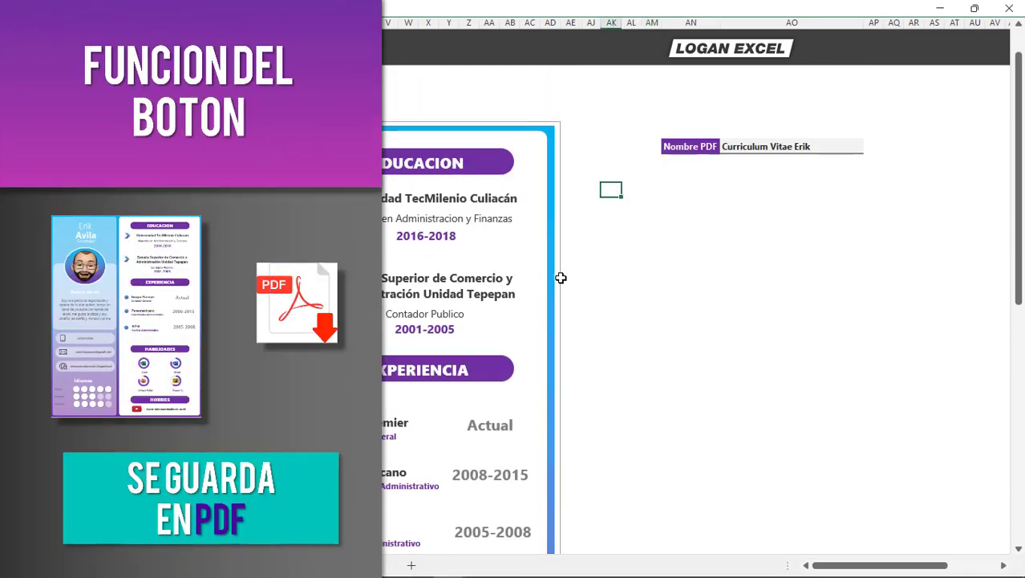
{"action": "scroll", "coordinate": [561, 276], "scroll_direction": "down", "scroll_amount": 5}
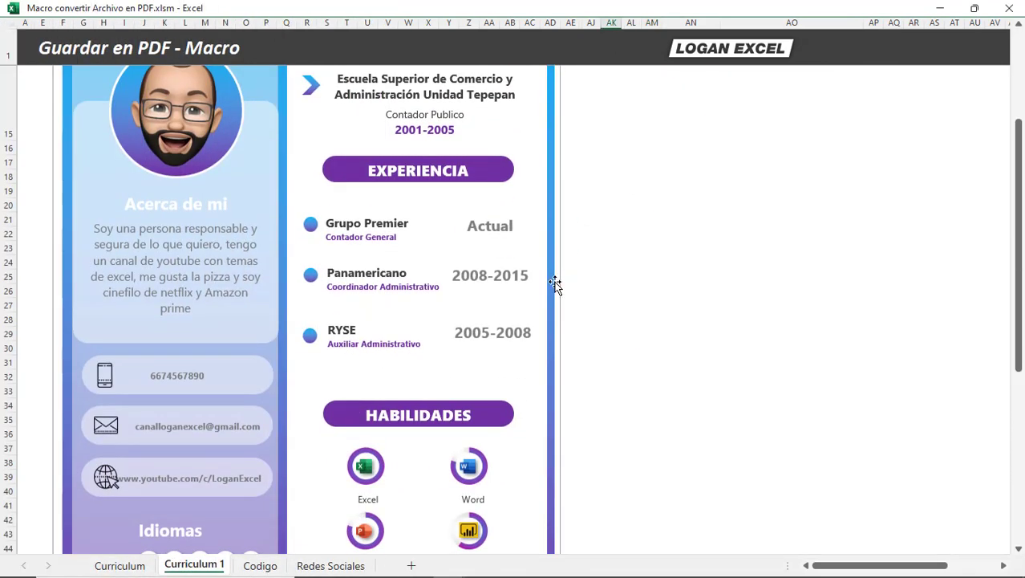
{"action": "scroll", "coordinate": [622, 286], "scroll_direction": "up", "scroll_amount": 5}
{"action": "scroll", "coordinate": [621, 286], "scroll_direction": "down", "scroll_amount": 5}
{"action": "scroll", "coordinate": [618, 288], "scroll_direction": "down", "scroll_amount": 1}
{"action": "scroll", "coordinate": [576, 319], "scroll_direction": "down", "scroll_amount": 3}
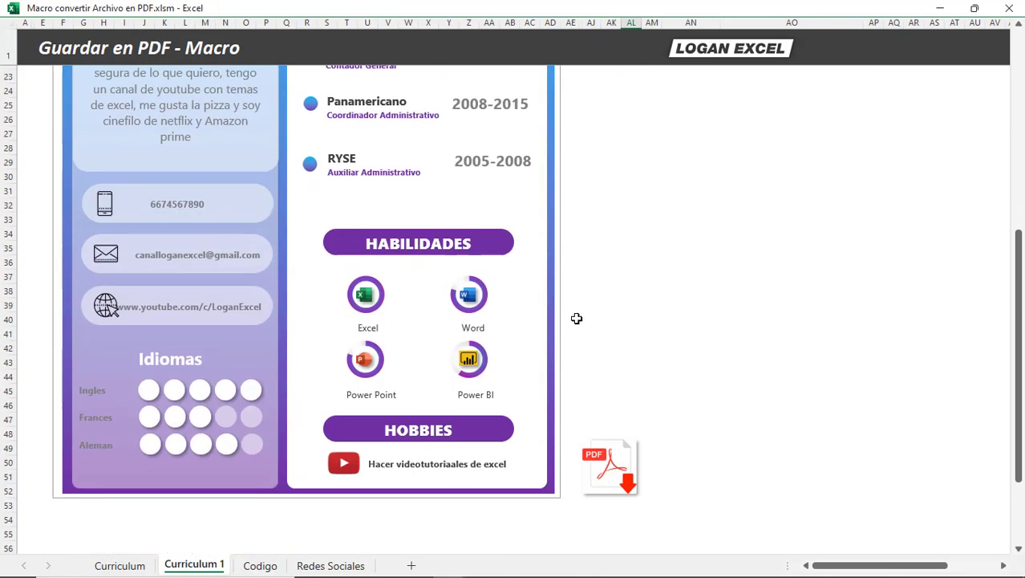
{"action": "scroll", "coordinate": [576, 318], "scroll_direction": "down", "scroll_amount": 2}
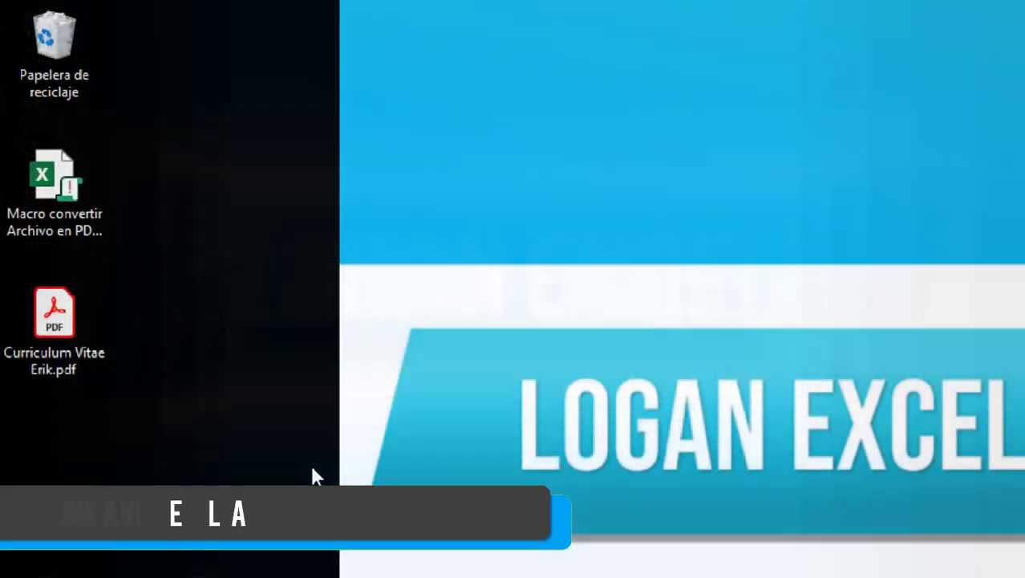
{"action": "left_click", "coordinate": [86, 217]}
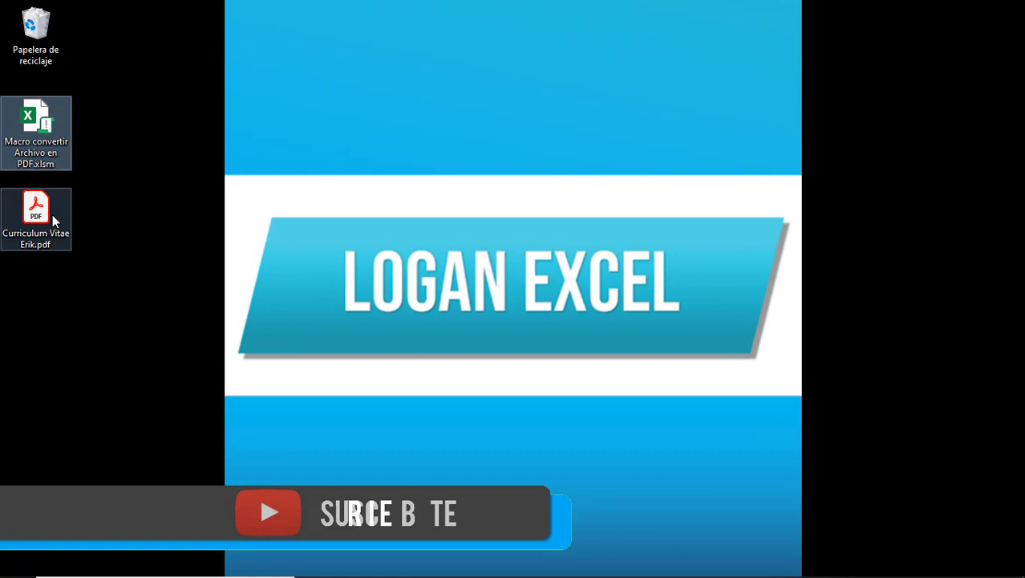
{"action": "left_click", "coordinate": [53, 215]}
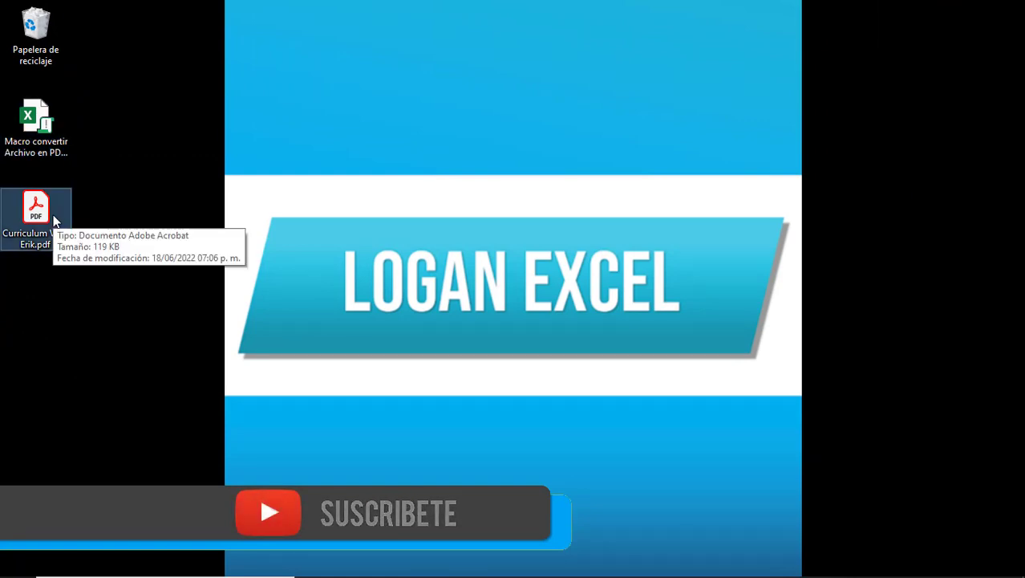
{"action": "double_click", "coordinate": [53, 217]}
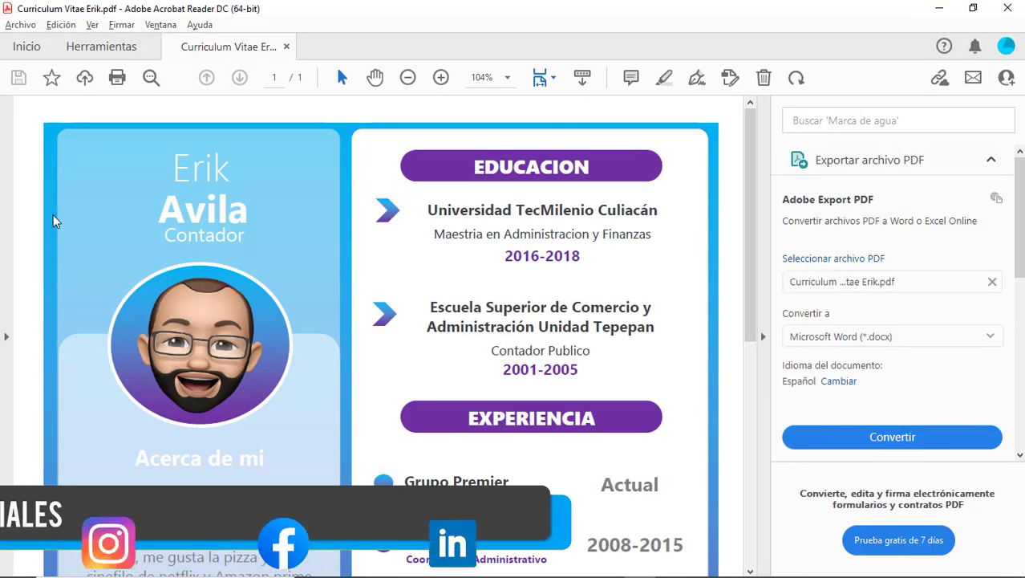
{"action": "left_click", "coordinate": [1002, 7]}
{"action": "left_click", "coordinate": [95, 190]}
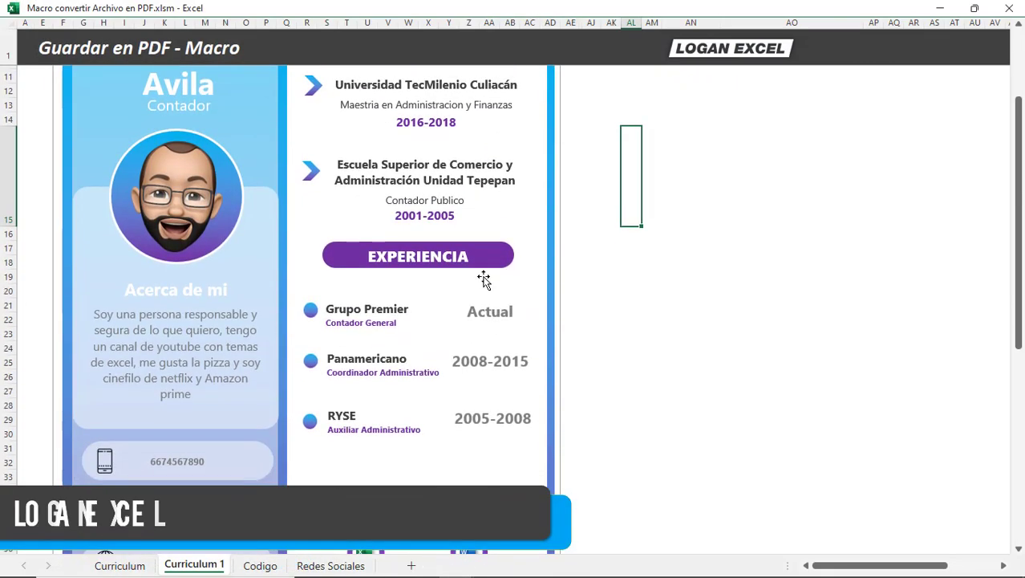
- Clear the EDUCACION shape selection and open the résumé's print preview with Ctrl+P
{"action": "scroll", "coordinate": [483, 279], "scroll_direction": "down", "scroll_amount": 3}
{"action": "scroll", "coordinate": [312, 302], "scroll_direction": "up", "scroll_amount": 5}
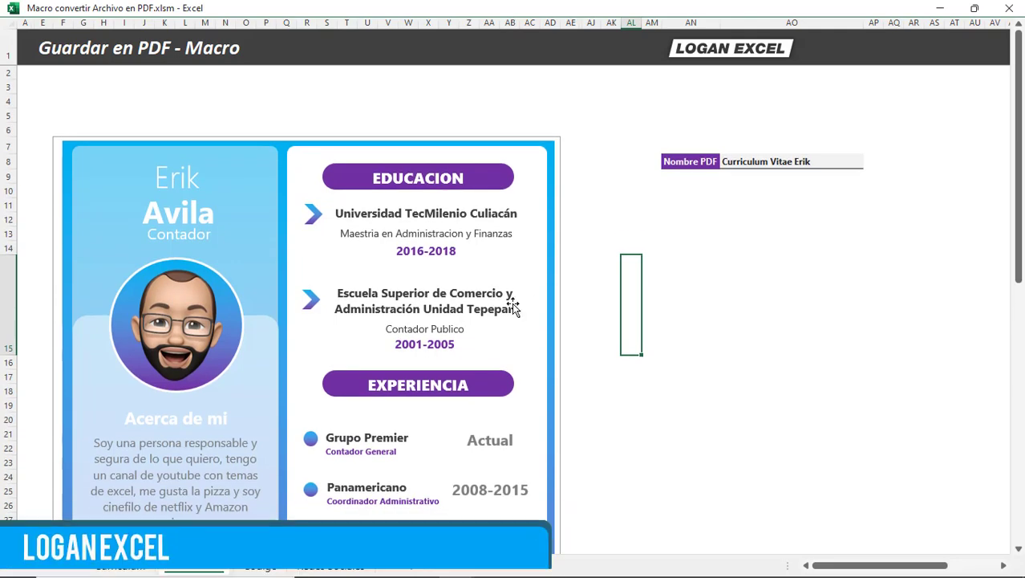
{"action": "scroll", "coordinate": [526, 301], "scroll_direction": "down", "scroll_amount": 2}
{"action": "scroll", "coordinate": [621, 286], "scroll_direction": "up", "scroll_amount": 3}
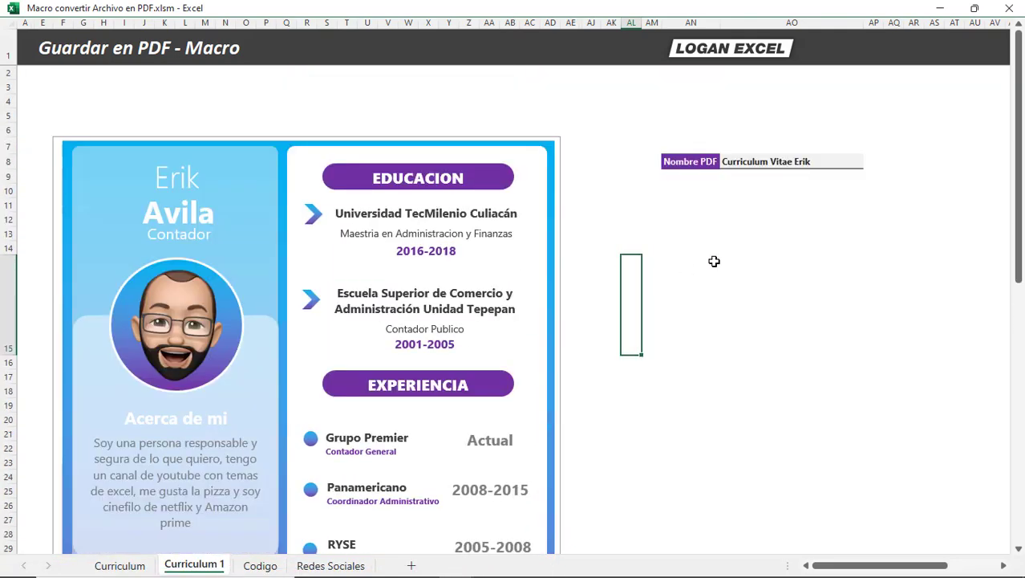
{"action": "key", "text": "Escape"}
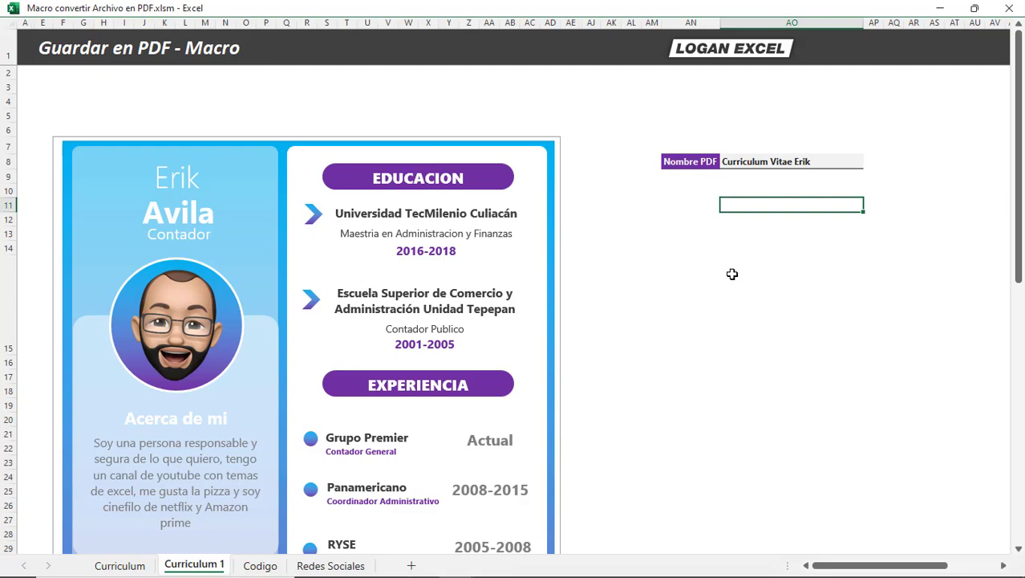
{"action": "left_click", "coordinate": [722, 272]}
{"action": "scroll", "coordinate": [722, 272], "scroll_direction": "down", "scroll_amount": 2}
{"action": "scroll", "coordinate": [722, 272], "scroll_direction": "up", "scroll_amount": 2}
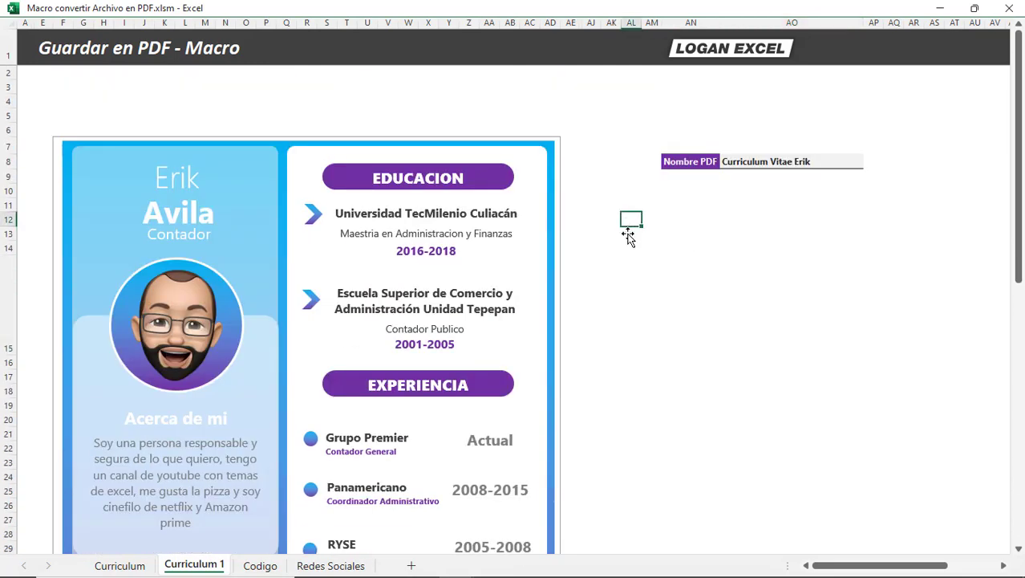
{"action": "scroll", "coordinate": [641, 241], "scroll_direction": "down", "scroll_amount": 4}
{"action": "left_click", "coordinate": [662, 271]}
{"action": "scroll", "coordinate": [658, 272], "scroll_direction": "up", "scroll_amount": 4}
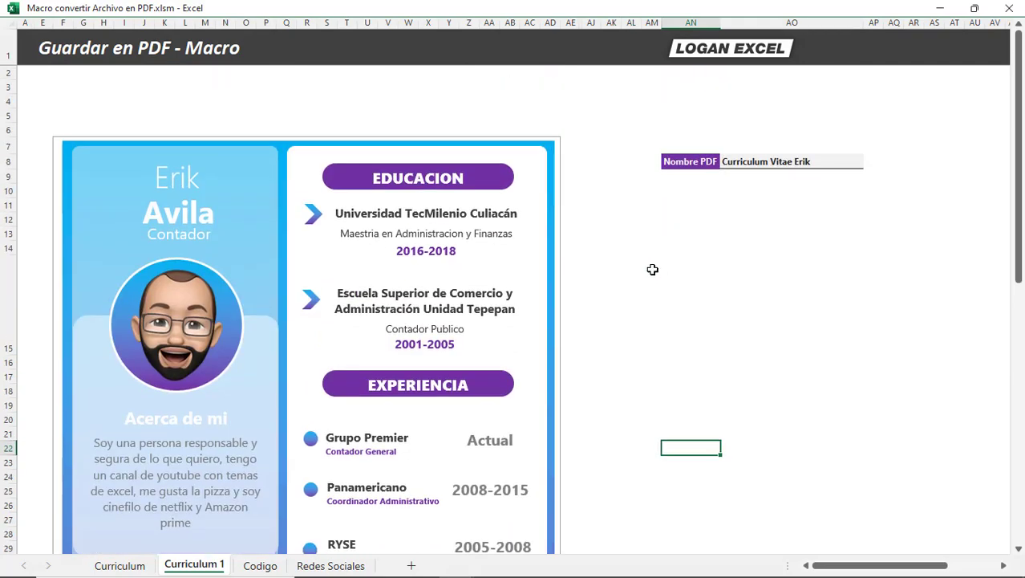
{"action": "key", "text": "ctrl+p"}
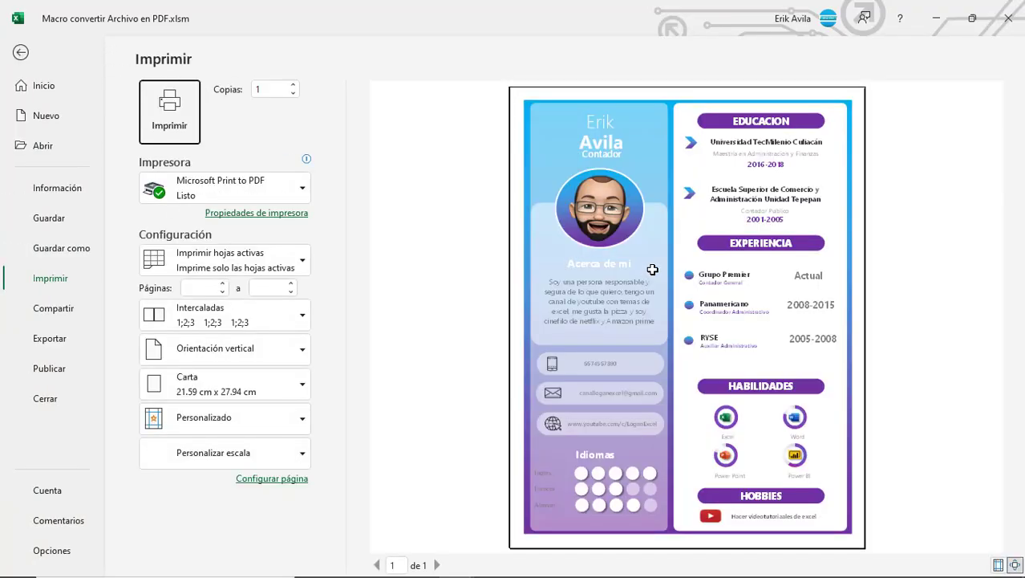
- Print the résumé with Microsoft Print to PDF, saving the PDF to the desktop
{"action": "left_click", "coordinate": [225, 188]}
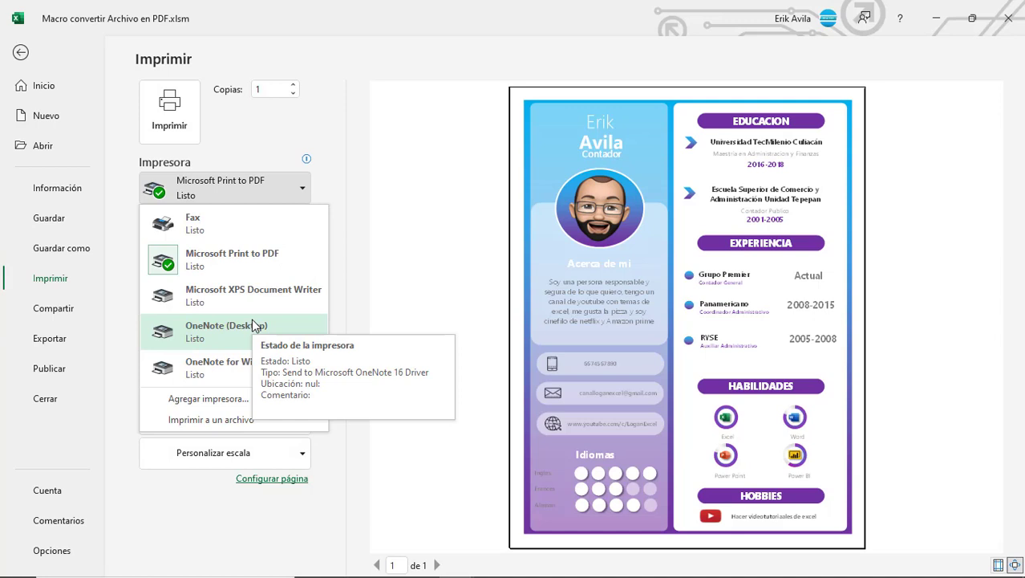
{"action": "left_click", "coordinate": [252, 266]}
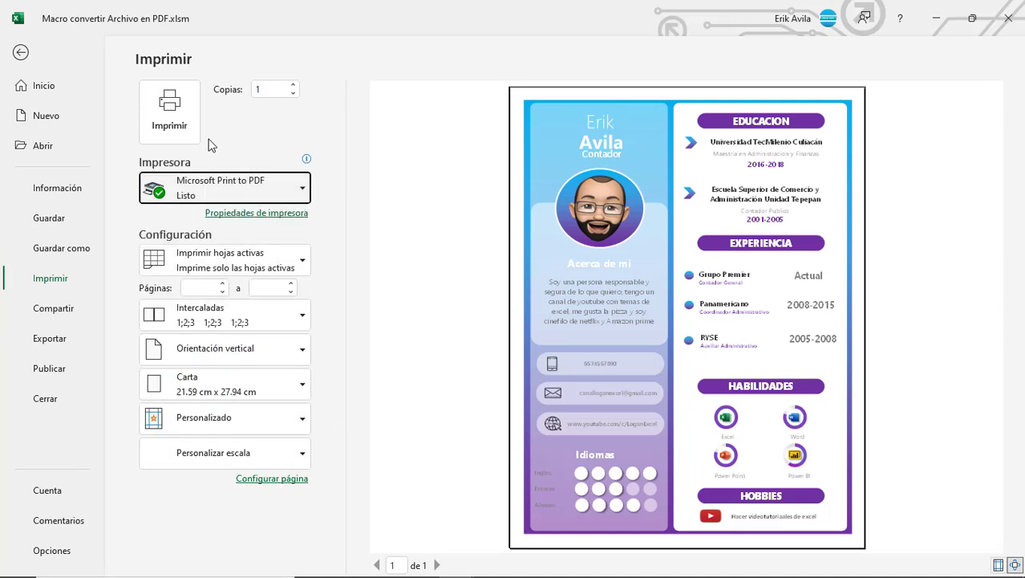
{"action": "left_click", "coordinate": [170, 108]}
{"action": "type", "text": "CV Erik"}
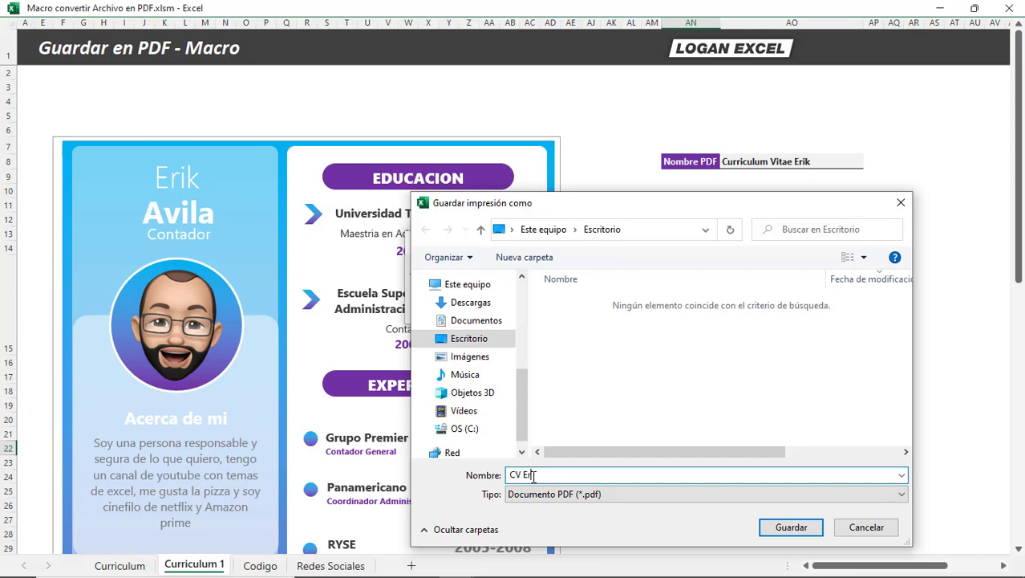
{"action": "left_click", "coordinate": [808, 527]}
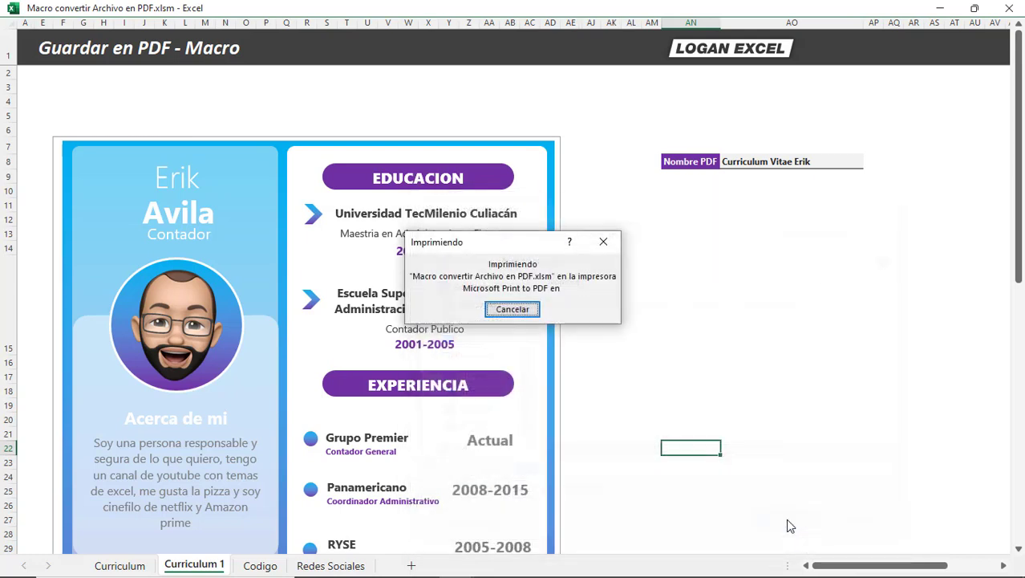
- Open the printed CV PDF on the desktop to check it, then delete it
{"action": "left_click", "coordinate": [552, 337]}
{"action": "scroll", "coordinate": [591, 308], "scroll_direction": "down", "scroll_amount": 2}
{"action": "left_click", "coordinate": [650, 294]}
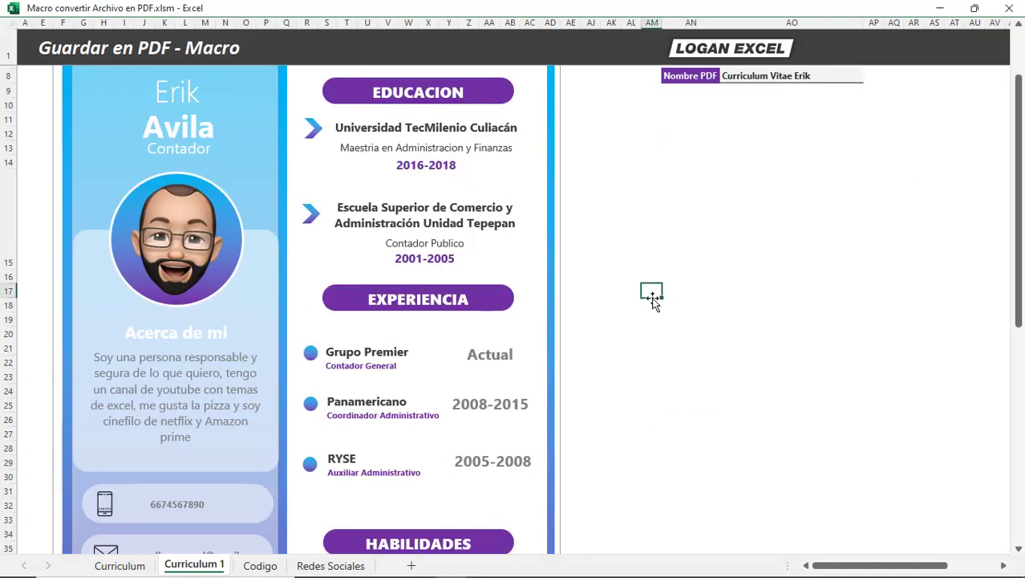
{"action": "scroll", "coordinate": [651, 315], "scroll_direction": "down", "scroll_amount": 2}
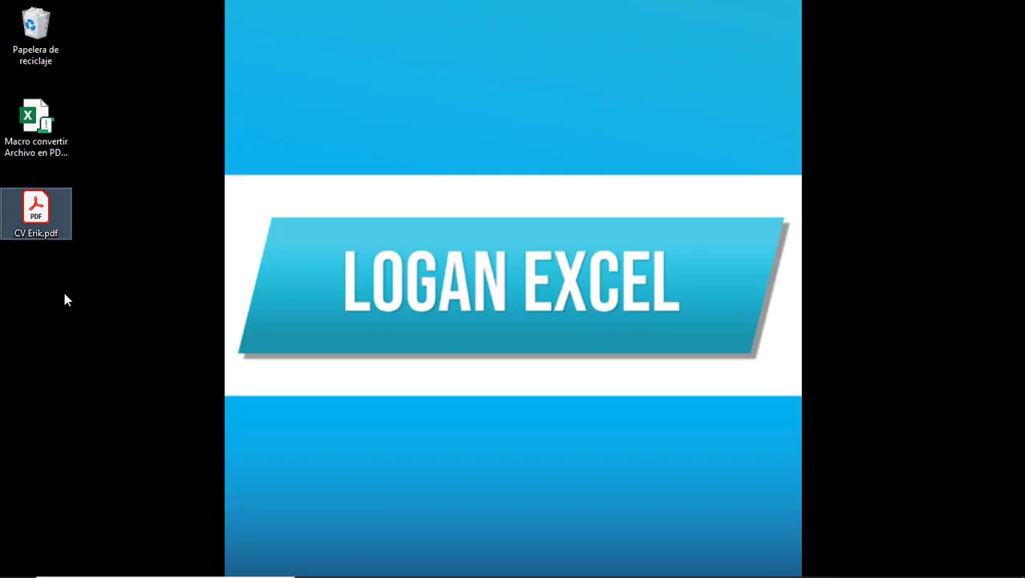
{"action": "double_click", "coordinate": [44, 227]}
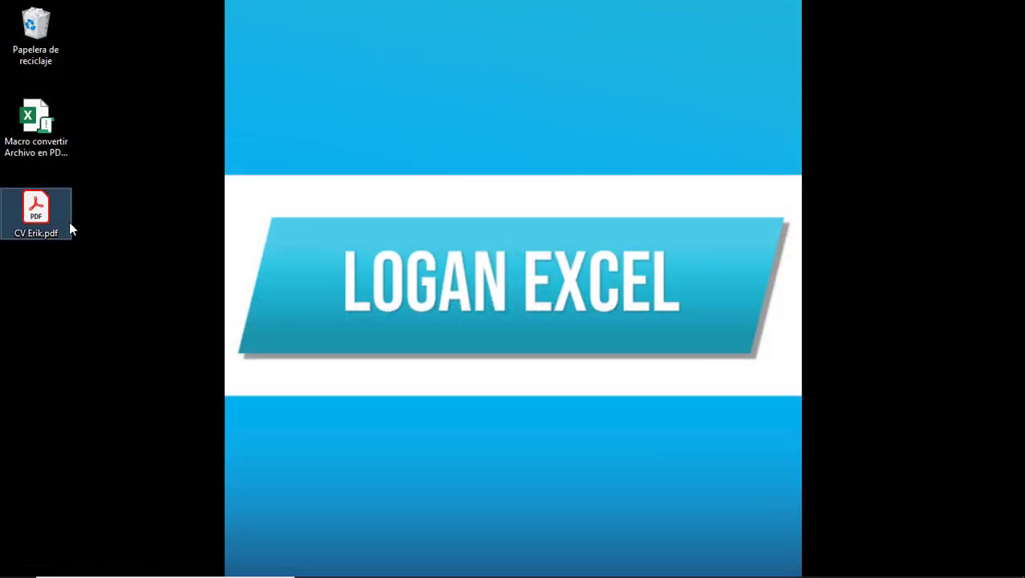
{"action": "key", "text": "Delete"}
- Open the CV sheet's print preview and close it again
{"action": "scroll", "coordinate": [486, 324], "scroll_direction": "down", "scroll_amount": 4}
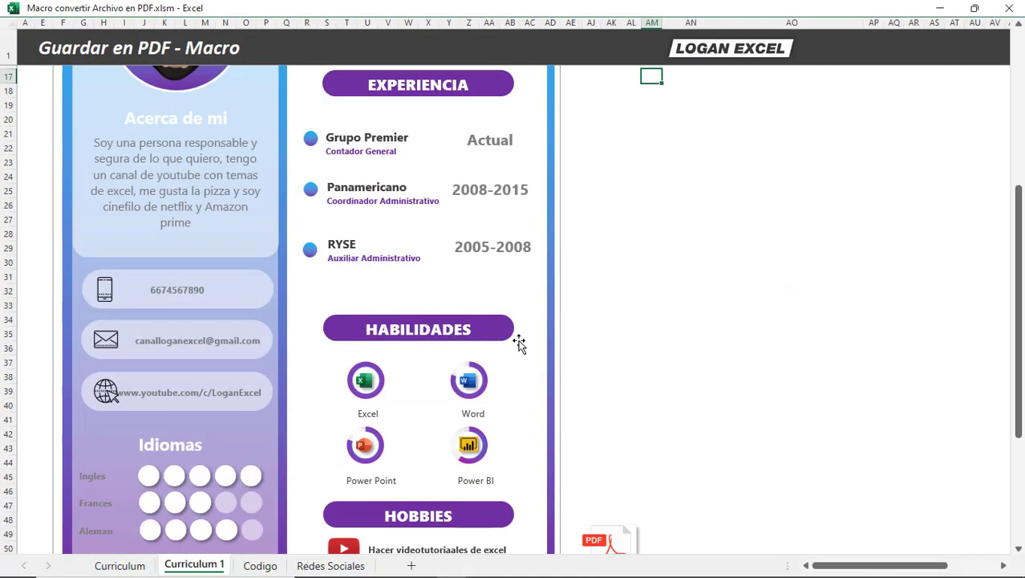
{"action": "left_click", "coordinate": [619, 288]}
{"action": "scroll", "coordinate": [619, 288], "scroll_direction": "up", "scroll_amount": 6}
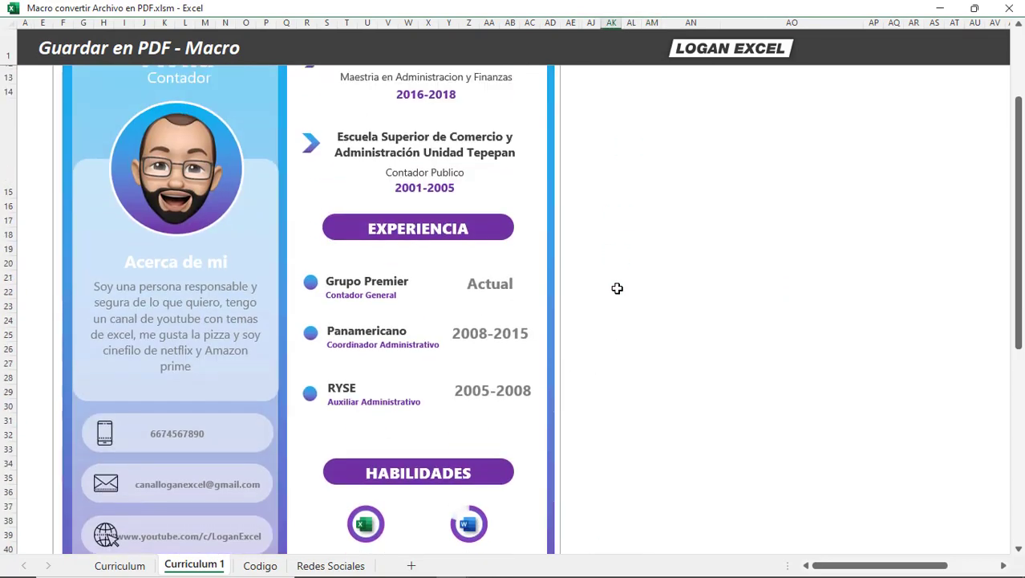
{"action": "left_click", "coordinate": [616, 288]}
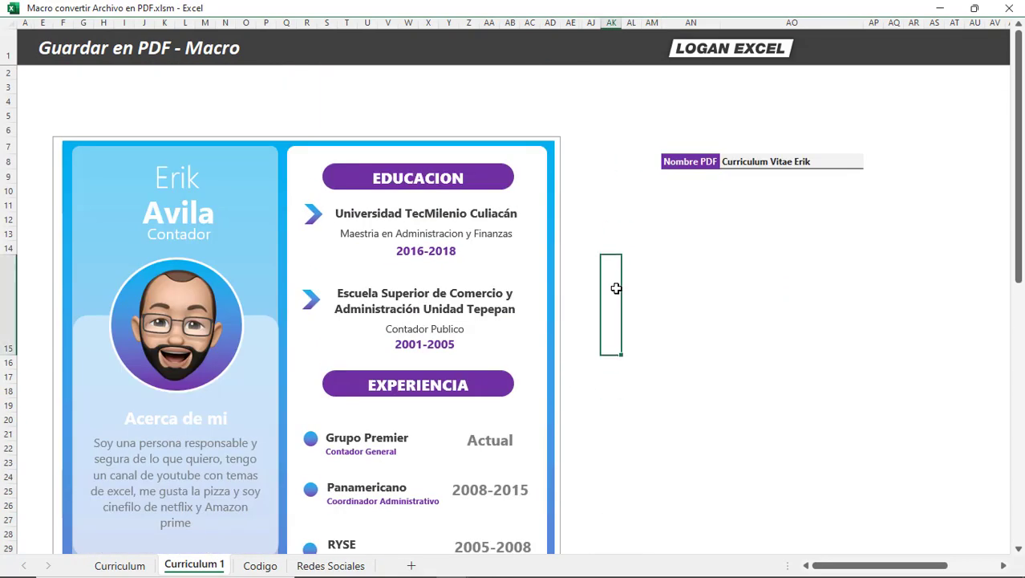
{"action": "scroll", "coordinate": [615, 288], "scroll_direction": "down", "scroll_amount": 2}
{"action": "scroll", "coordinate": [631, 300], "scroll_direction": "down", "scroll_amount": 2}
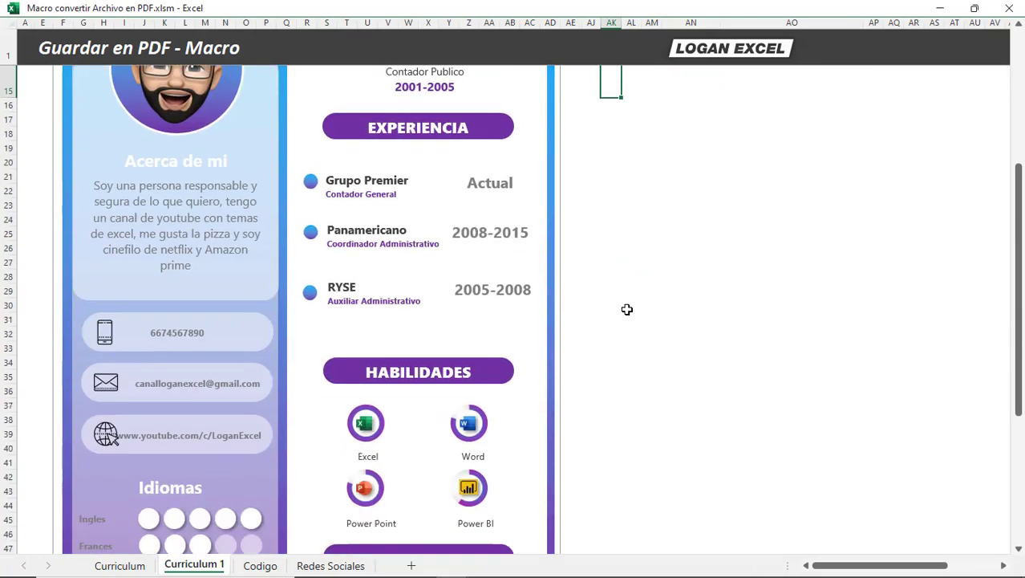
{"action": "scroll", "coordinate": [625, 306], "scroll_direction": "down", "scroll_amount": 1}
{"action": "key", "text": "ctrl+p"}
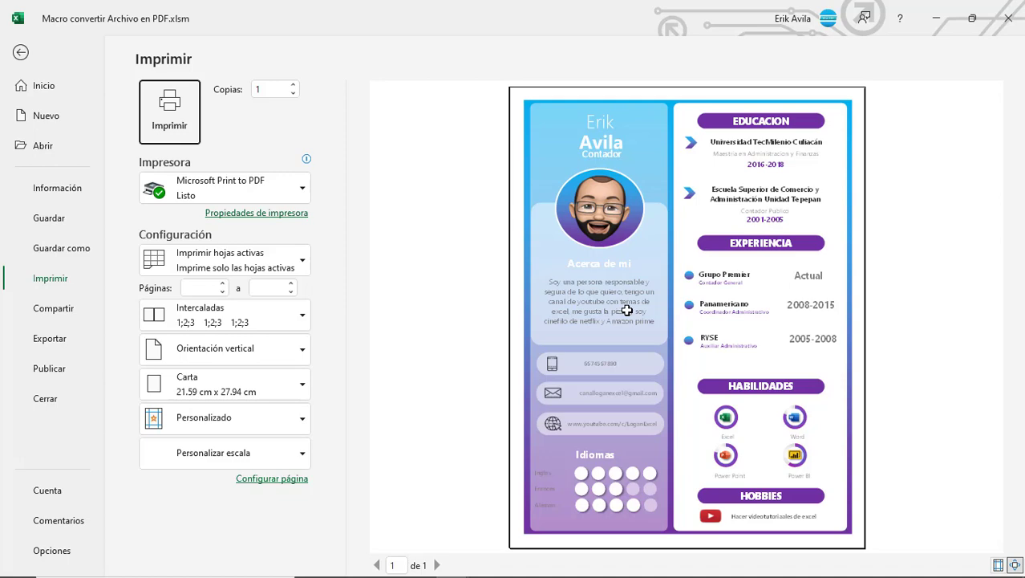
{"action": "key", "text": "Escape"}
- Confirm the 'Curriculum Vitae' PDF name in the Nombre PDF cell AO8
{"action": "scroll", "coordinate": [746, 182], "scroll_direction": "up", "scroll_amount": 5}
{"action": "left_click", "coordinate": [747, 183]}
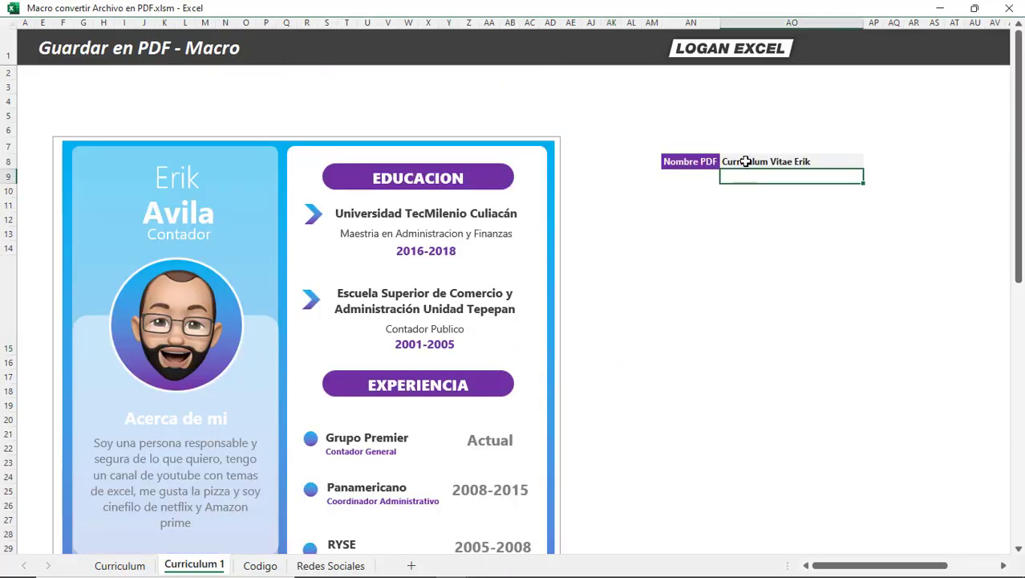
{"action": "left_click", "coordinate": [746, 161]}
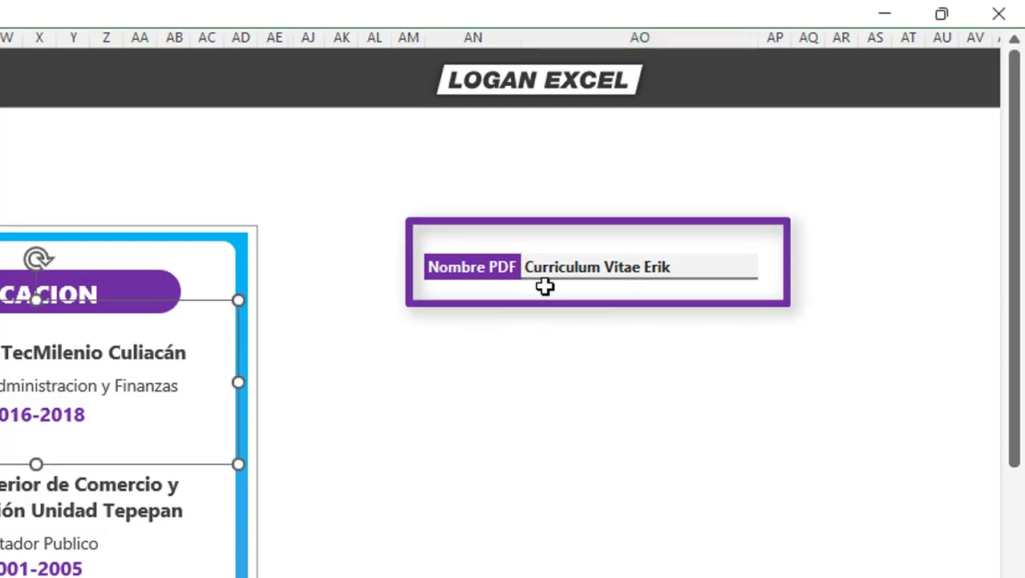
{"action": "key", "text": "Return"}
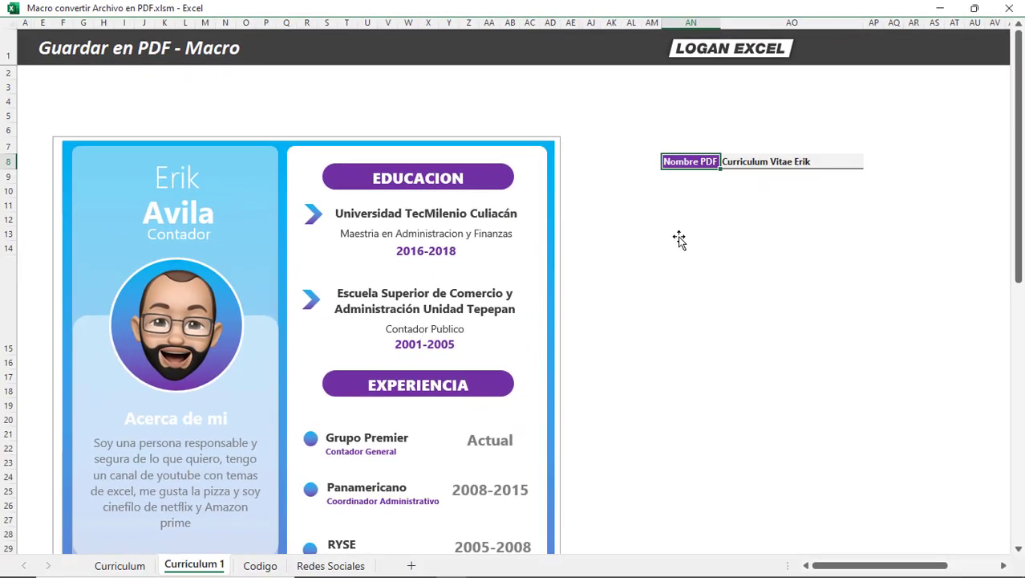
{"action": "scroll", "coordinate": [678, 239], "scroll_direction": "down", "scroll_amount": 5}
{"action": "scroll", "coordinate": [582, 355], "scroll_direction": "down", "scroll_amount": 4}
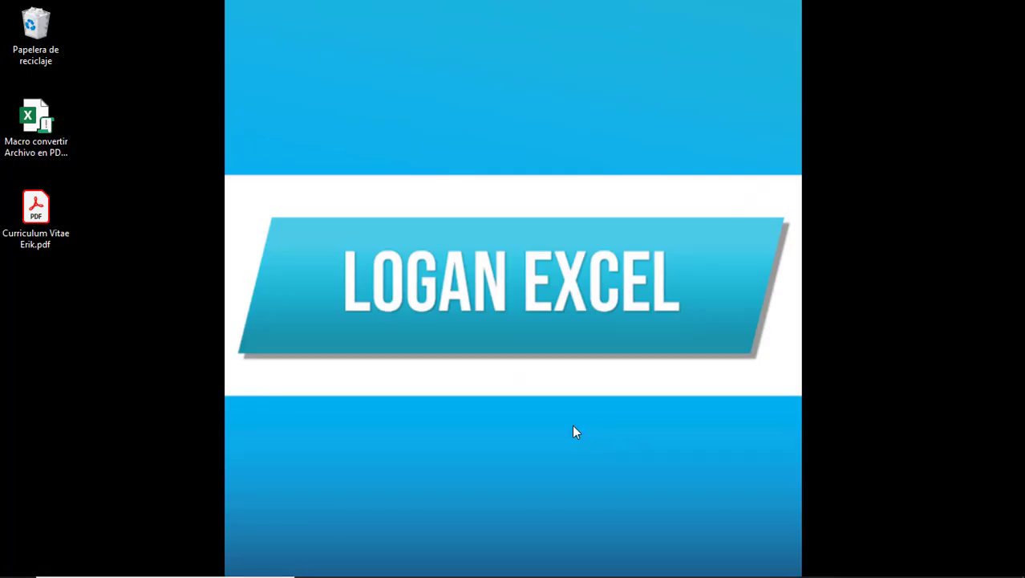
- Select the exported Curriculum Vitae PDF on the desktop and delete it
{"action": "left_click", "coordinate": [60, 220]}
{"action": "left_click", "coordinate": [60, 144]}
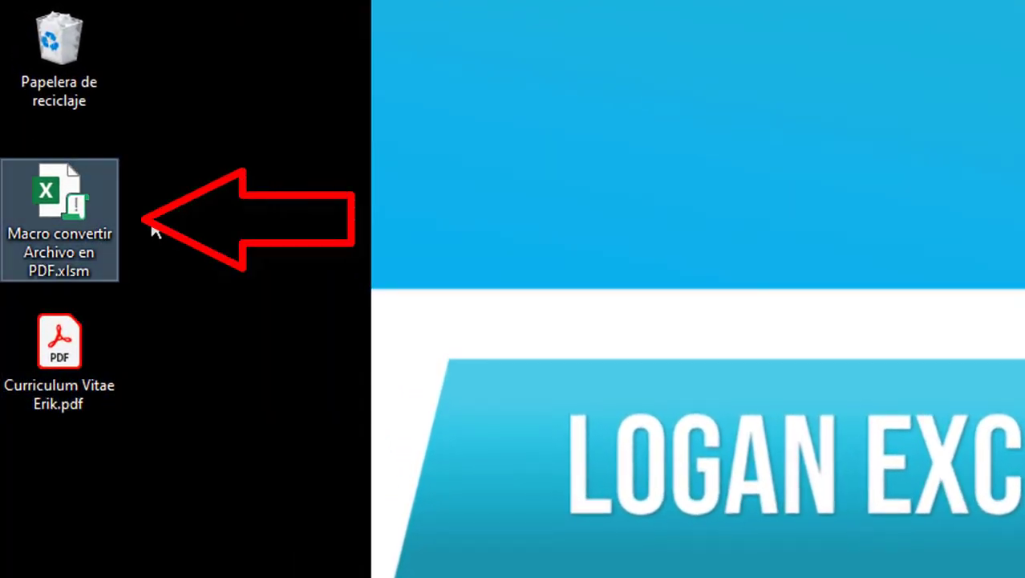
{"action": "left_click", "coordinate": [127, 375]}
{"action": "left_click", "coordinate": [76, 374]}
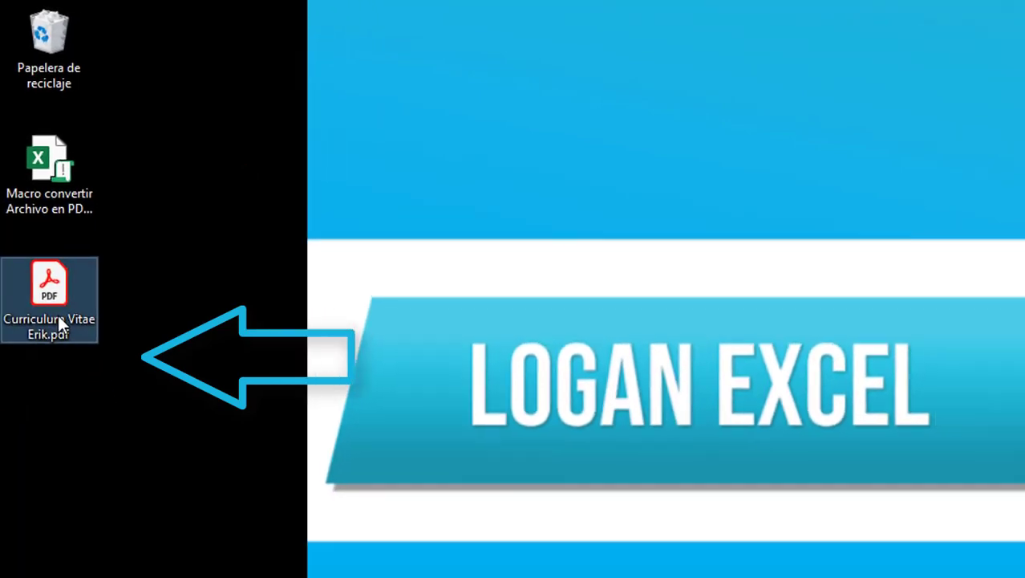
{"action": "key", "text": "Delete"}
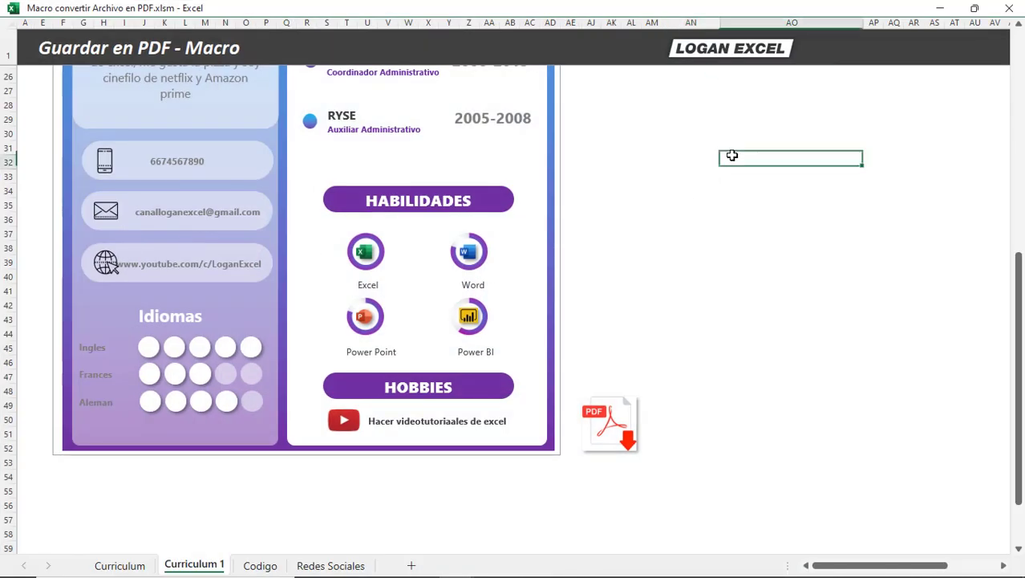
- Rename the Nombre PDF cell AO8 to the 'Ejemplo' name and select the resulting exported PDF
{"action": "scroll", "coordinate": [730, 157], "scroll_direction": "up", "scroll_amount": 10}
{"action": "left_click", "coordinate": [755, 162]}
{"action": "type", "text": "Ejemplo ERIK"}
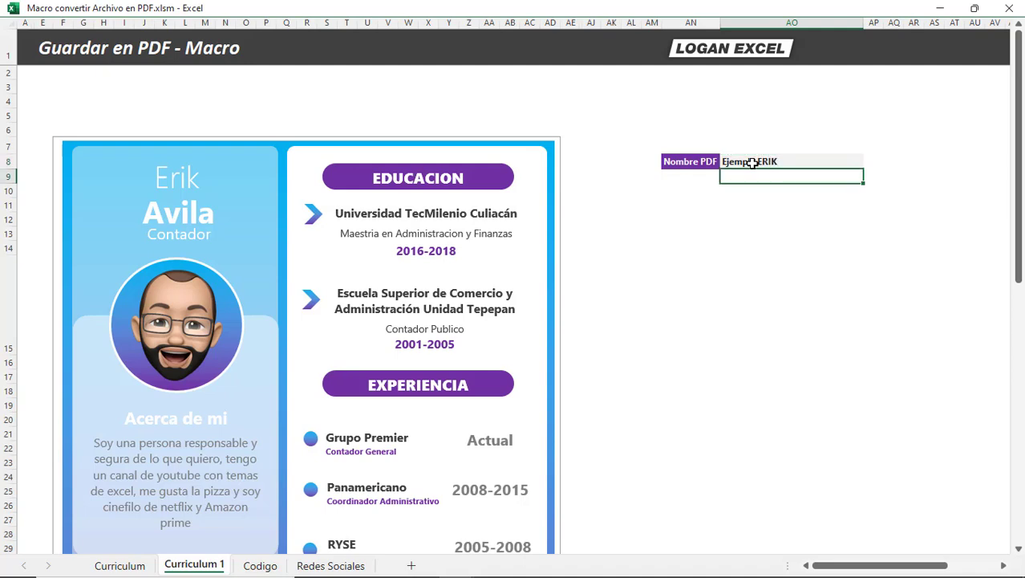
{"action": "key", "text": "Return"}
{"action": "scroll", "coordinate": [774, 170], "scroll_direction": "down", "scroll_amount": 5}
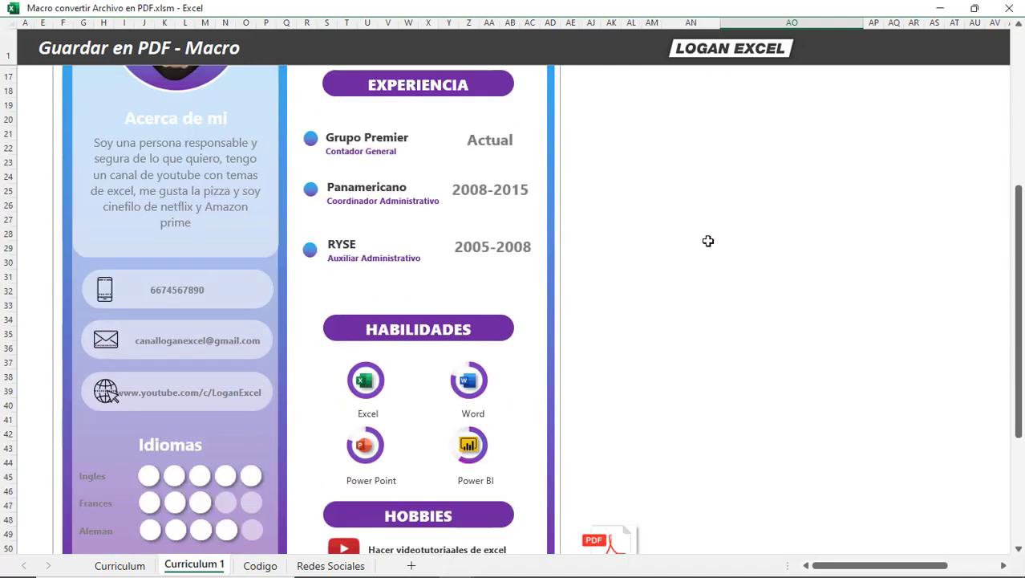
{"action": "left_click", "coordinate": [704, 243]}
{"action": "scroll", "coordinate": [690, 288], "scroll_direction": "down", "scroll_amount": 3}
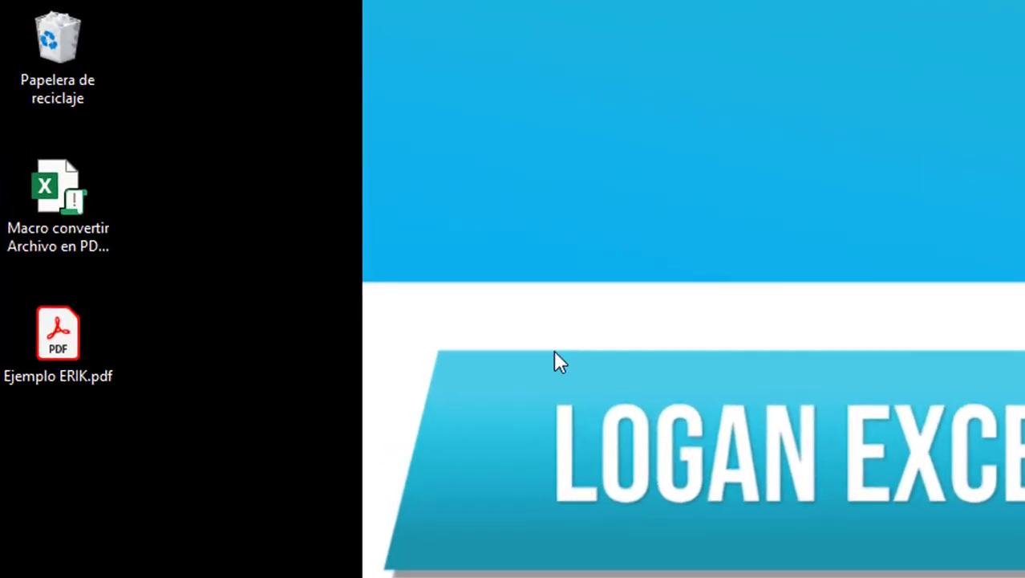
{"action": "left_click", "coordinate": [95, 363]}
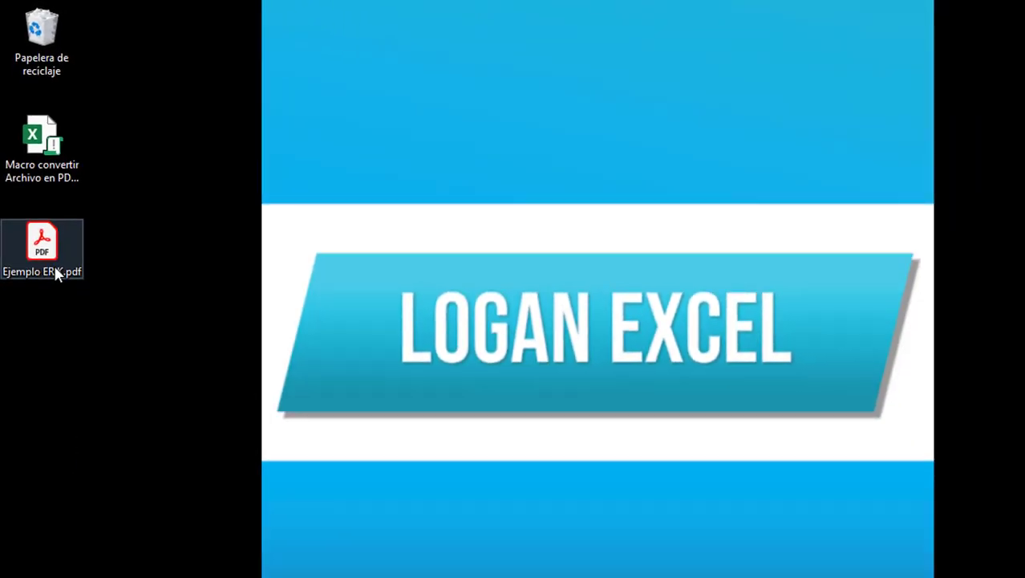
- Open the exported Ejemplo PDF in Acrobat Reader, scroll through it, and close it
{"action": "double_click", "coordinate": [56, 273]}
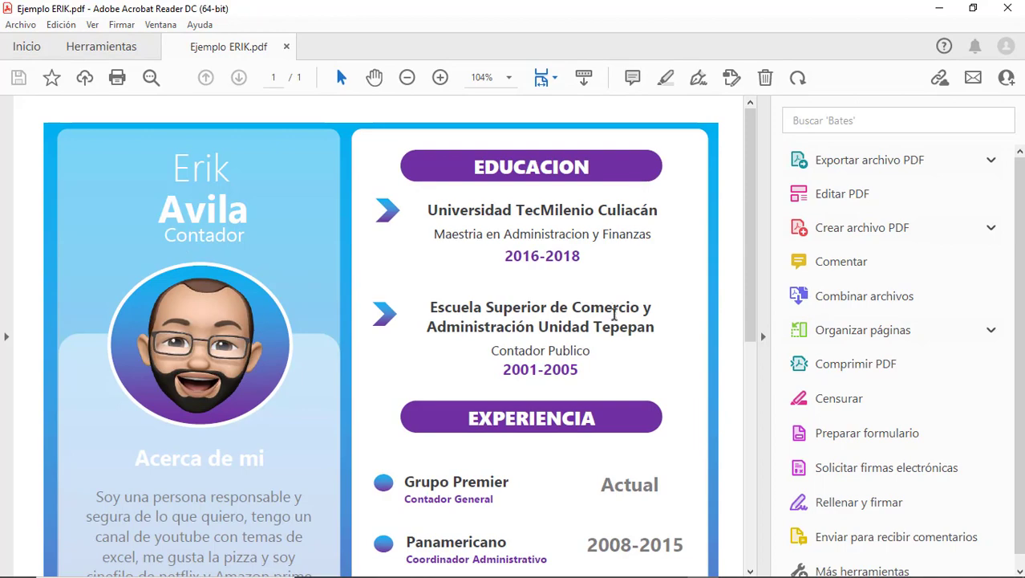
{"action": "scroll", "coordinate": [614, 313], "scroll_direction": "down", "scroll_amount": 10}
{"action": "left_click", "coordinate": [1021, 7]}
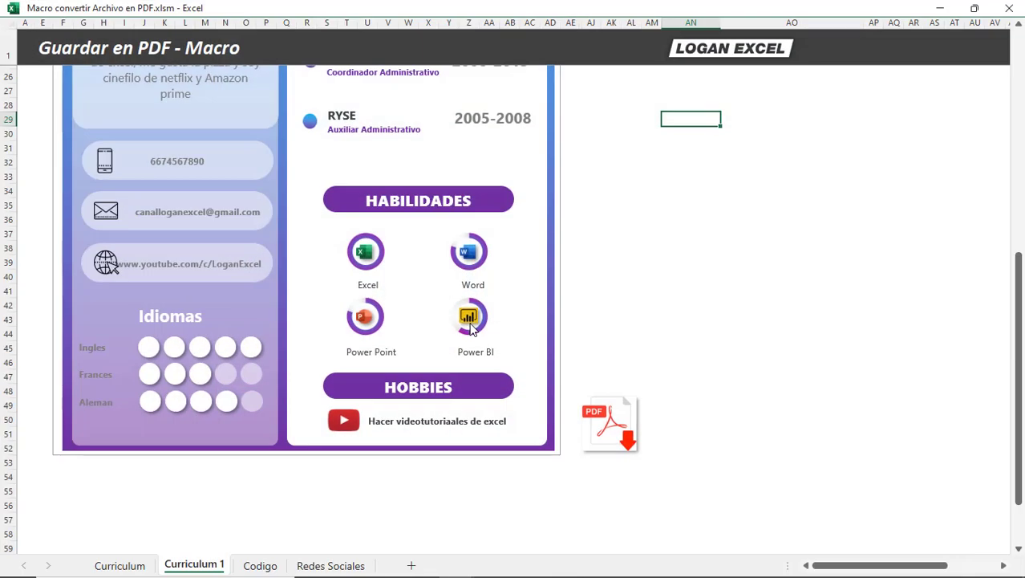
{"action": "scroll", "coordinate": [534, 335], "scroll_direction": "up", "scroll_amount": 1}
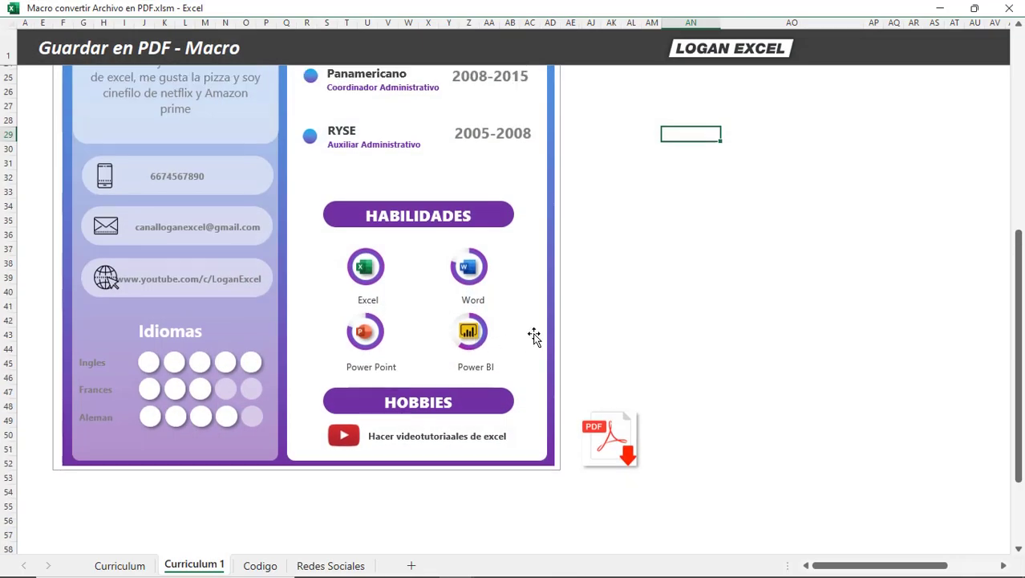
{"action": "scroll", "coordinate": [560, 318], "scroll_direction": "up", "scroll_amount": 5}
{"action": "scroll", "coordinate": [561, 319], "scroll_direction": "up", "scroll_amount": 2}
{"action": "scroll", "coordinate": [562, 318], "scroll_direction": "up", "scroll_amount": 2}
- Leave full-screen view and copy the macro code cells C5:C20 on the Codigo sheet
{"action": "left_click", "coordinate": [562, 318]}
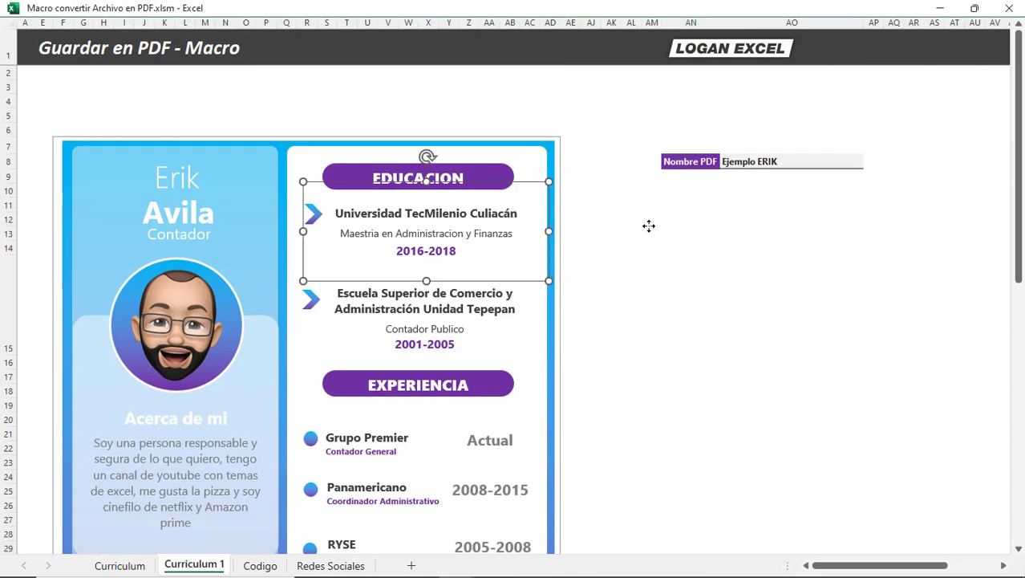
{"action": "left_click", "coordinate": [651, 178]}
{"action": "key", "text": "ctrl+shift+F1"}
{"action": "scroll", "coordinate": [578, 394], "scroll_direction": "down", "scroll_amount": 5}
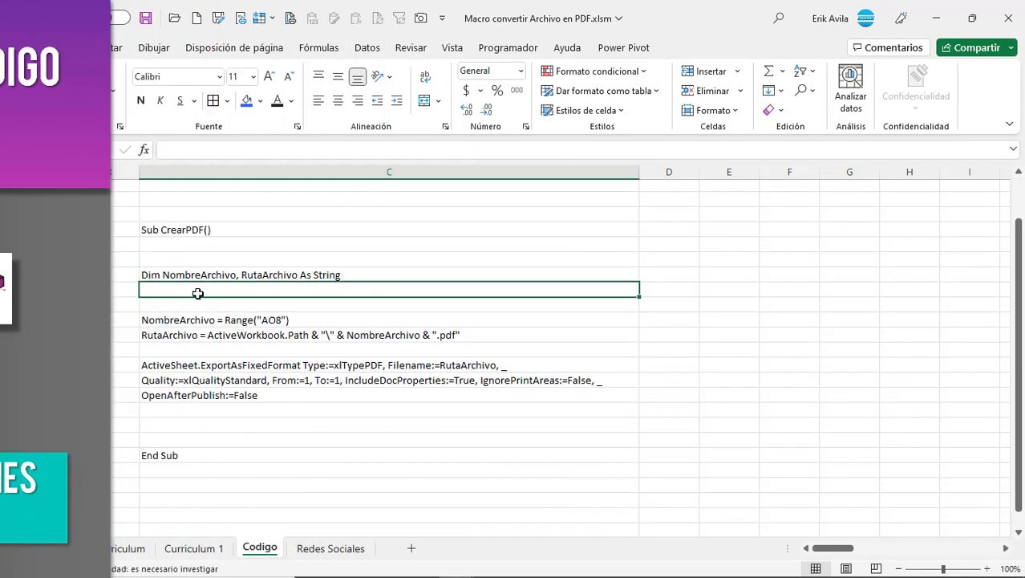
{"action": "left_click_drag", "start_coordinate": [201, 275], "coordinate": [197, 495]}
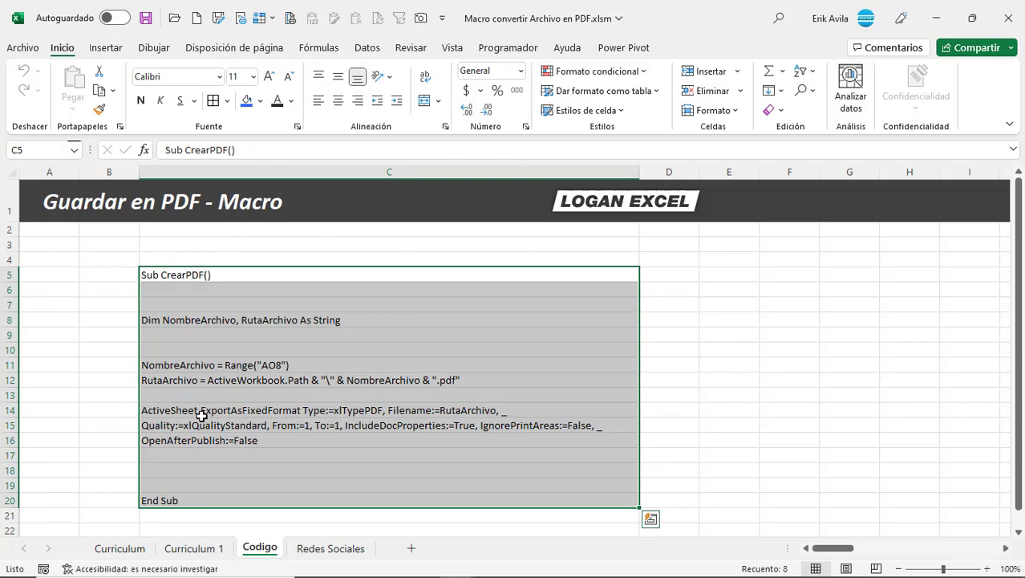
{"action": "key", "text": "ctrl+c"}
- Open the VBA editor through Ver código on the Codigo sheet tab
{"action": "scroll", "coordinate": [228, 338], "scroll_direction": "down", "scroll_amount": 1}
{"action": "right_click", "coordinate": [265, 548]}
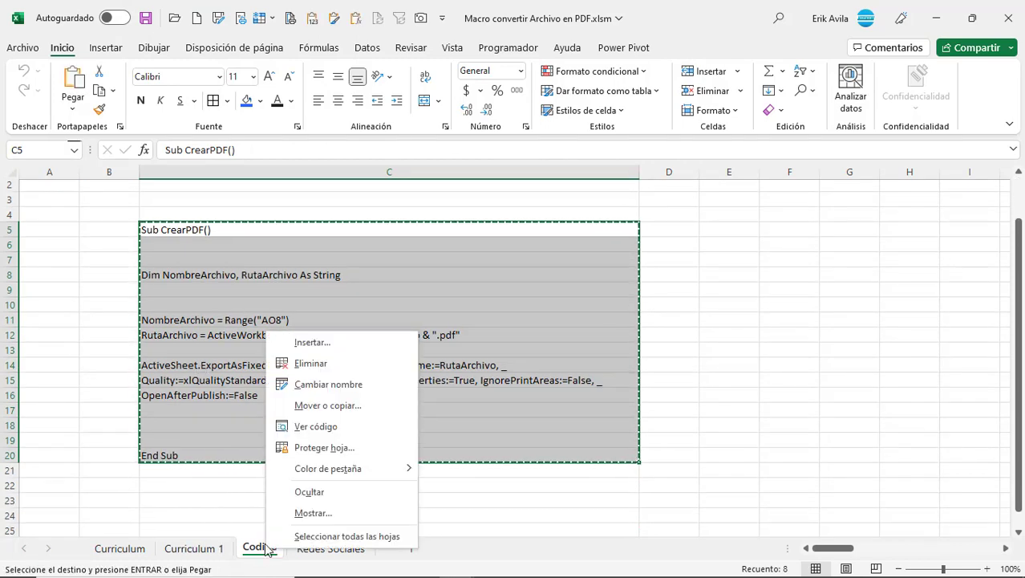
{"action": "right_click", "coordinate": [255, 552]}
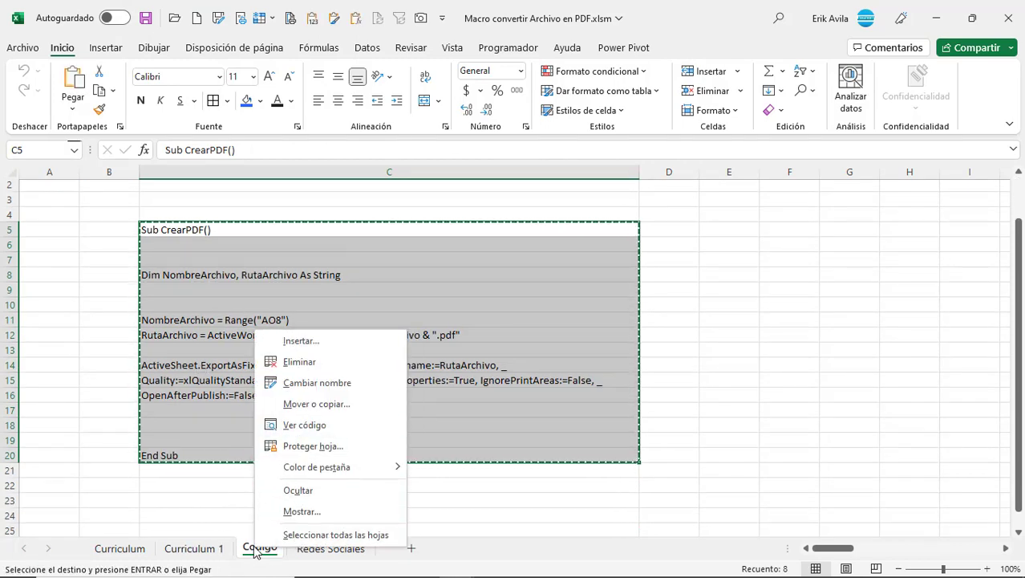
{"action": "left_click", "coordinate": [314, 430]}
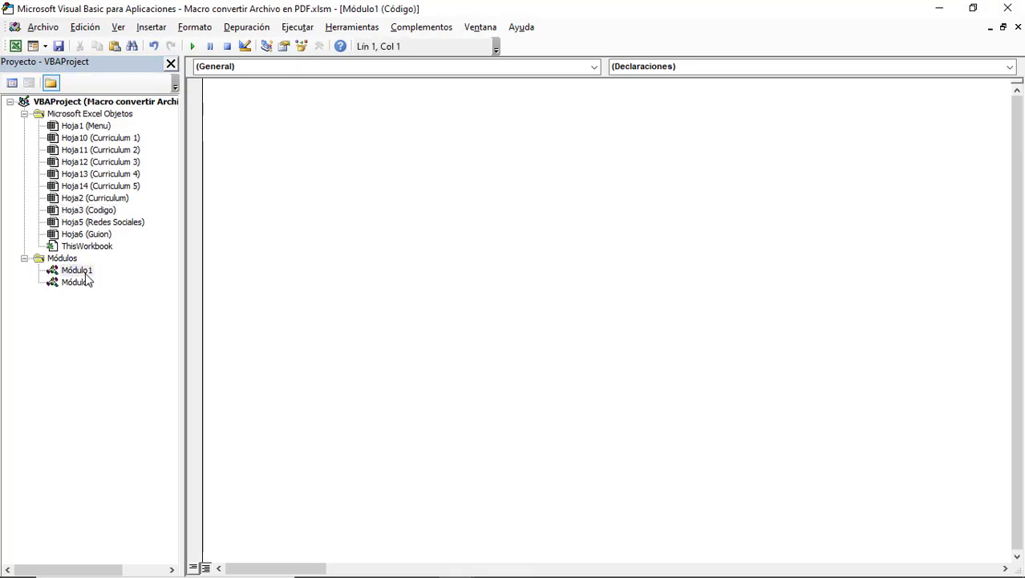
- Paste the copied CrearPDF macro into Módulo1's code window
{"action": "left_click", "coordinate": [85, 273]}
{"action": "left_click", "coordinate": [270, 119]}
{"action": "key", "text": "ctrl+v"}
{"action": "left_click", "coordinate": [259, 108]}
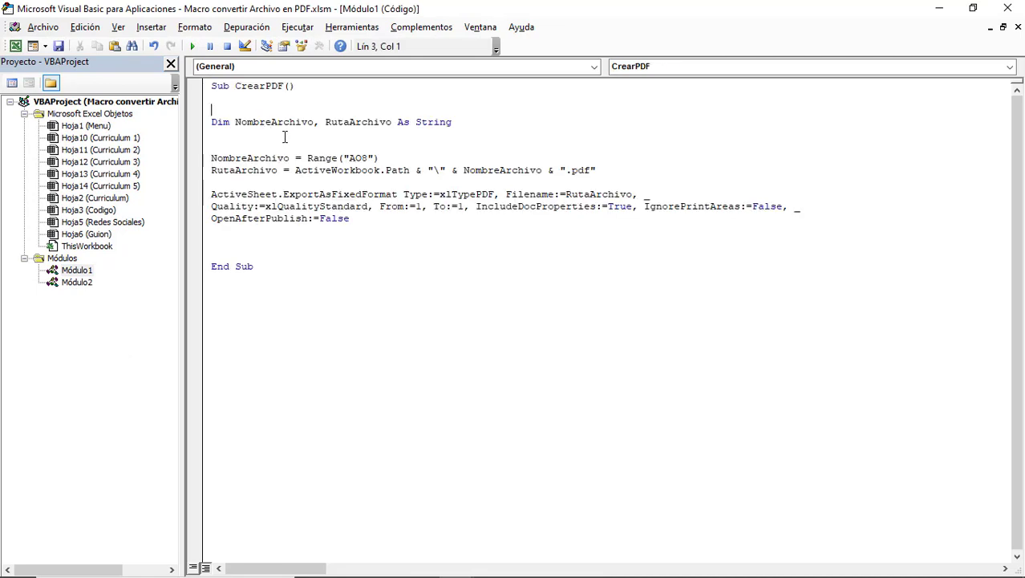
{"action": "left_click", "coordinate": [252, 125]}
{"action": "key", "text": "ctrl+Home"}
- Review the macro, highlighting CrearPDF, the NombreArchivo declaration and Range("AO8")
{"action": "double_click", "coordinate": [241, 86]}
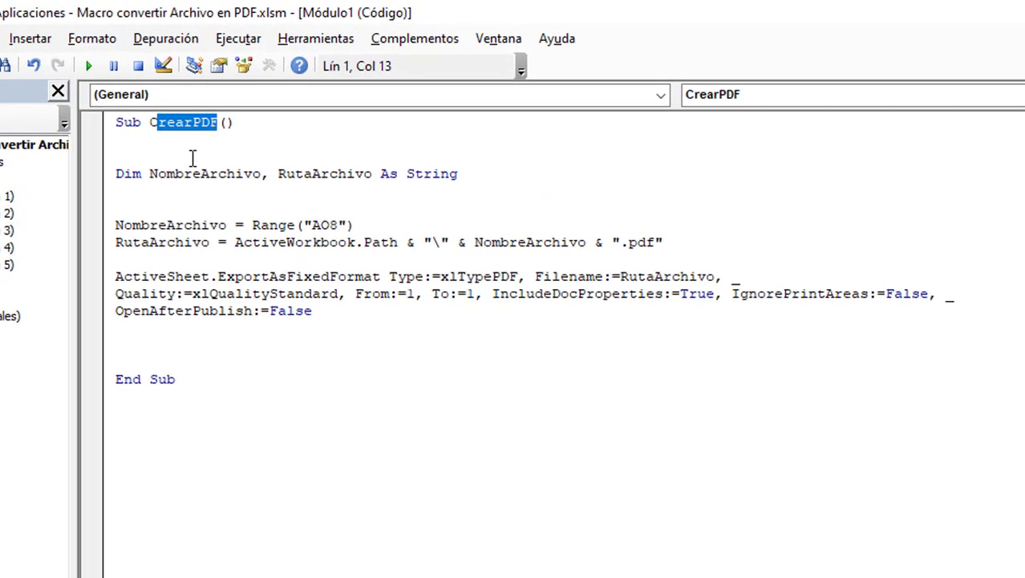
{"action": "left_click", "coordinate": [518, 176]}
{"action": "key", "text": "shift+Home"}
{"action": "left_click", "coordinate": [493, 175]}
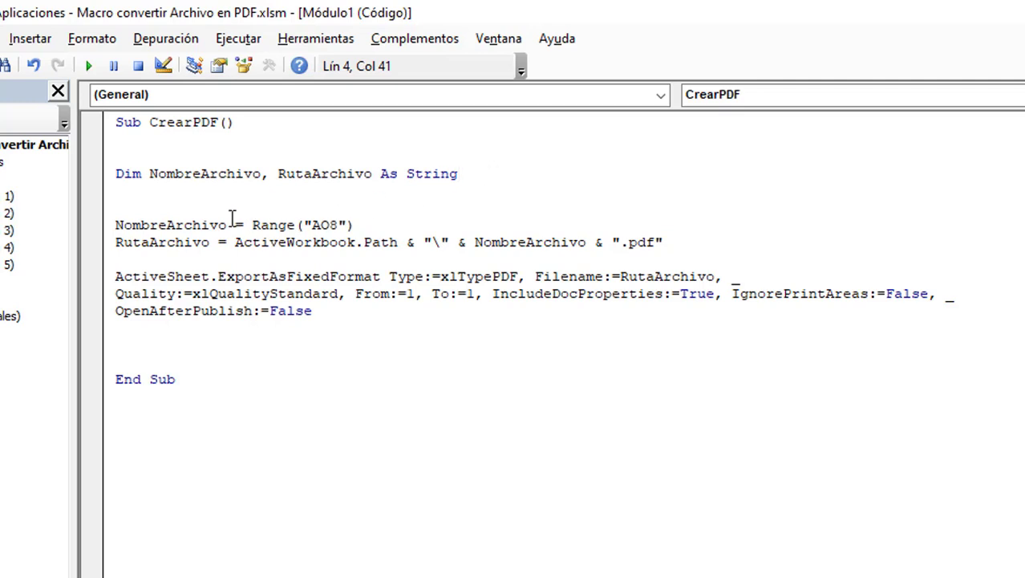
{"action": "left_click", "coordinate": [151, 173]}
{"action": "left_click_drag", "start_coordinate": [150, 173], "coordinate": [252, 173]}
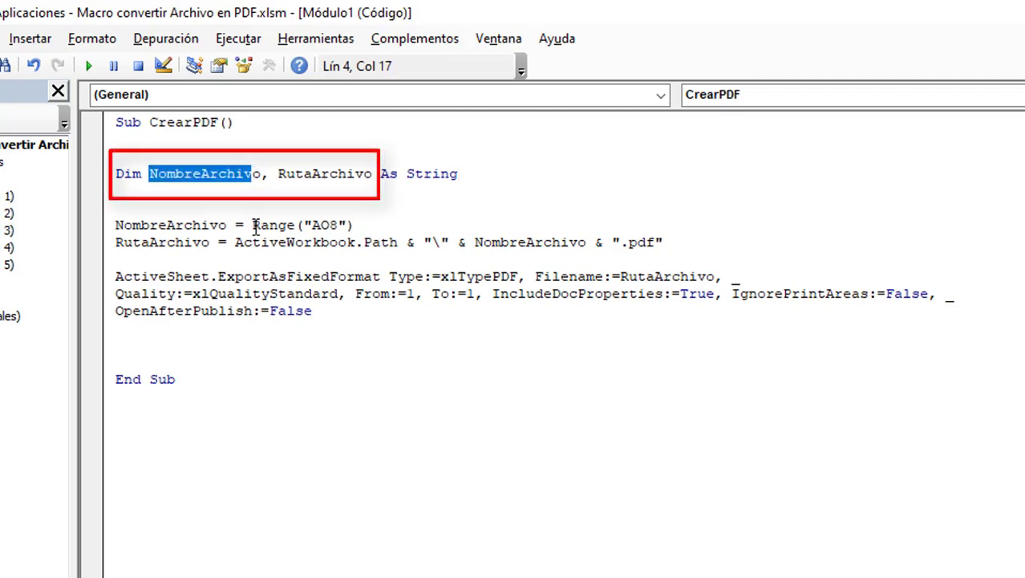
{"action": "mouse_move", "coordinate": [253, 226]}
{"action": "left_mouse_down"}
{"action": "mouse_move", "coordinate": [357, 225]}
{"action": "mouse_move", "coordinate": [253, 224]}
{"action": "left_mouse_up"}
{"action": "left_click", "coordinate": [357, 226]}
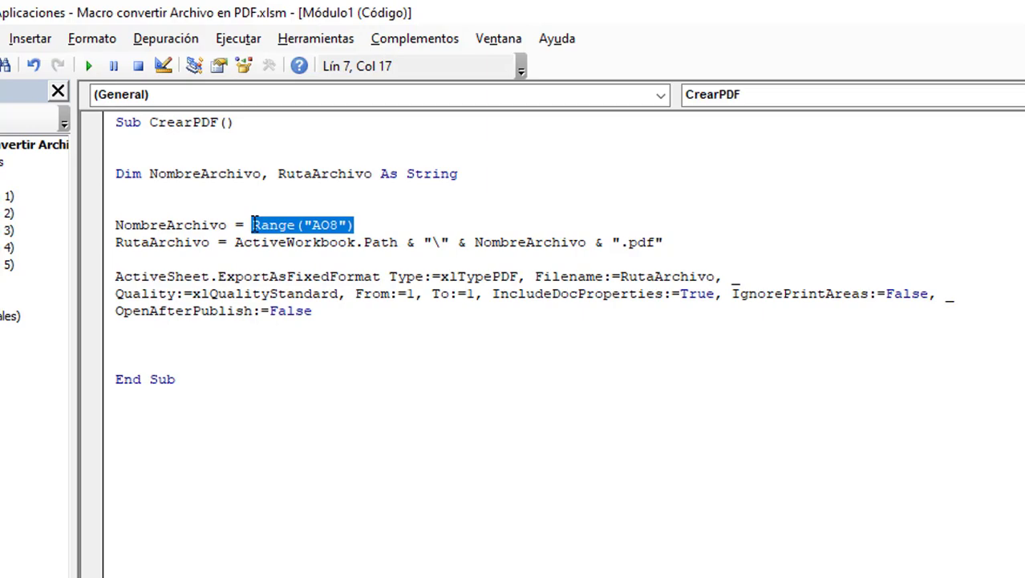
{"action": "left_click", "coordinate": [254, 225]}
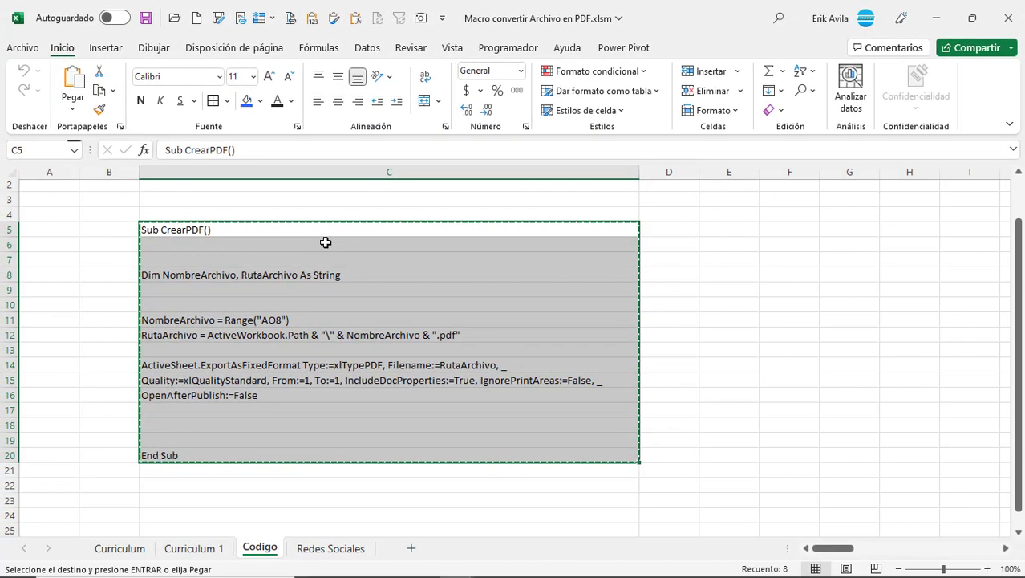
- Show the Nombre PDF cell AO8 on Curriculum 1, then return to the VBA editor with Alt+F11
{"action": "left_click", "coordinate": [200, 551]}
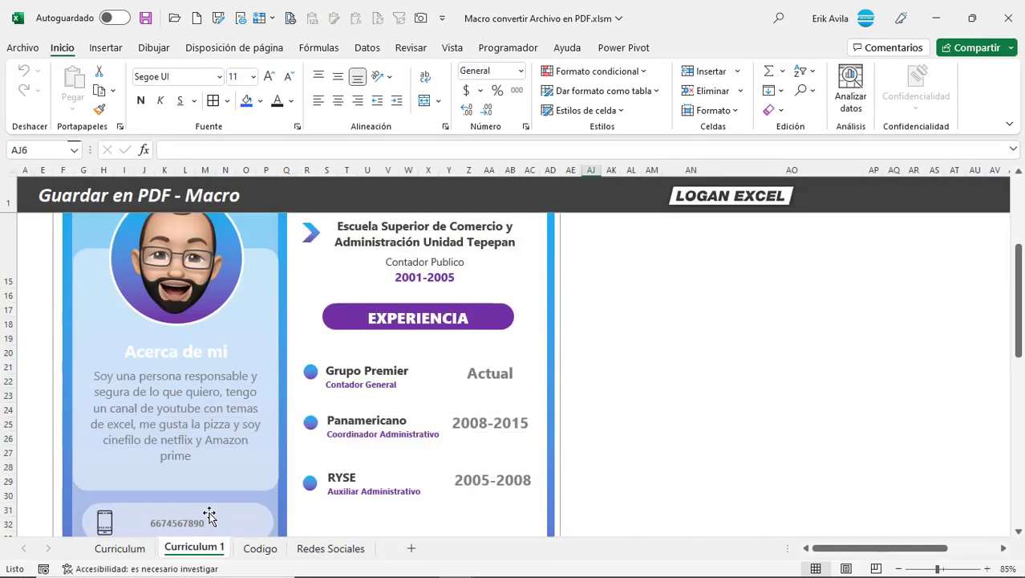
{"action": "scroll", "coordinate": [264, 480], "scroll_direction": "up", "scroll_amount": 1}
{"action": "scroll", "coordinate": [264, 480], "scroll_direction": "up", "scroll_amount": 3}
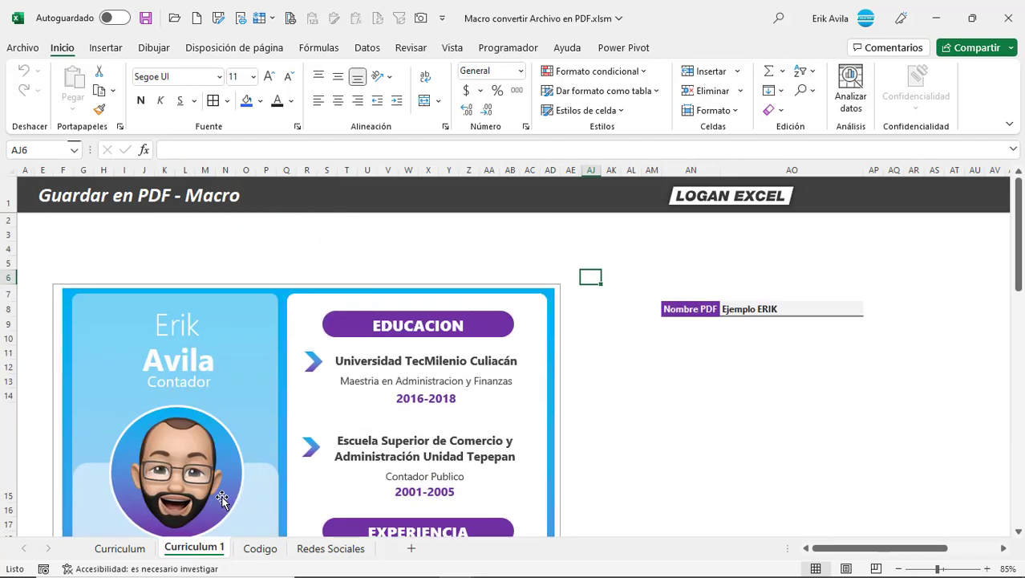
{"action": "left_click", "coordinate": [744, 312]}
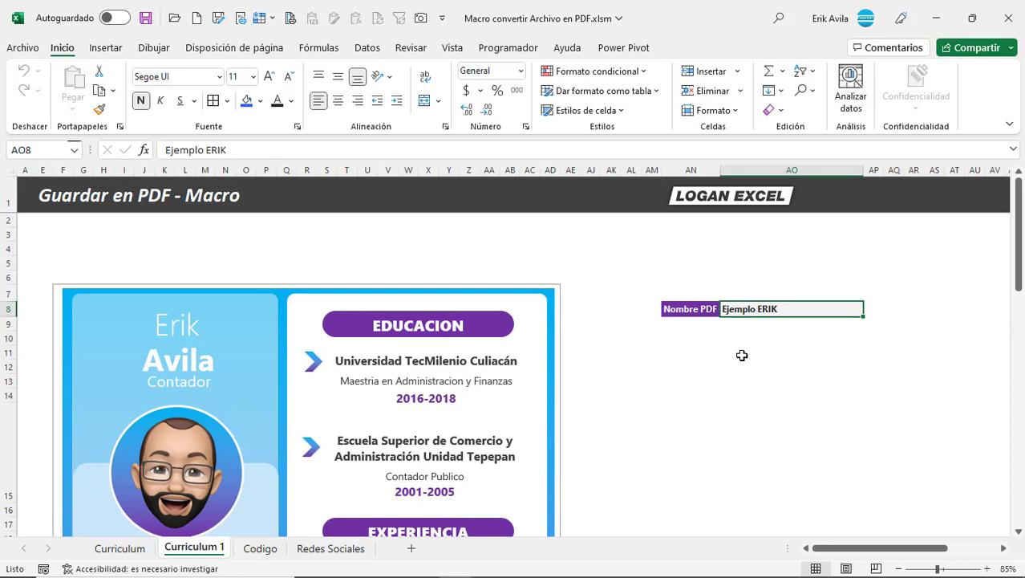
{"action": "key", "text": "alt+F11"}
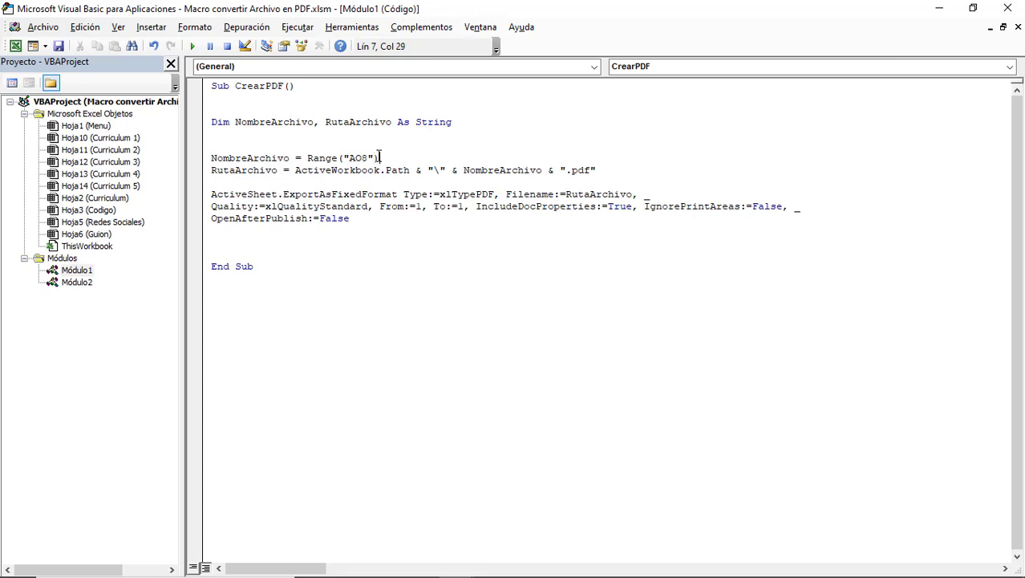
{"action": "left_click_drag", "start_coordinate": [380, 158], "coordinate": [307, 158]}
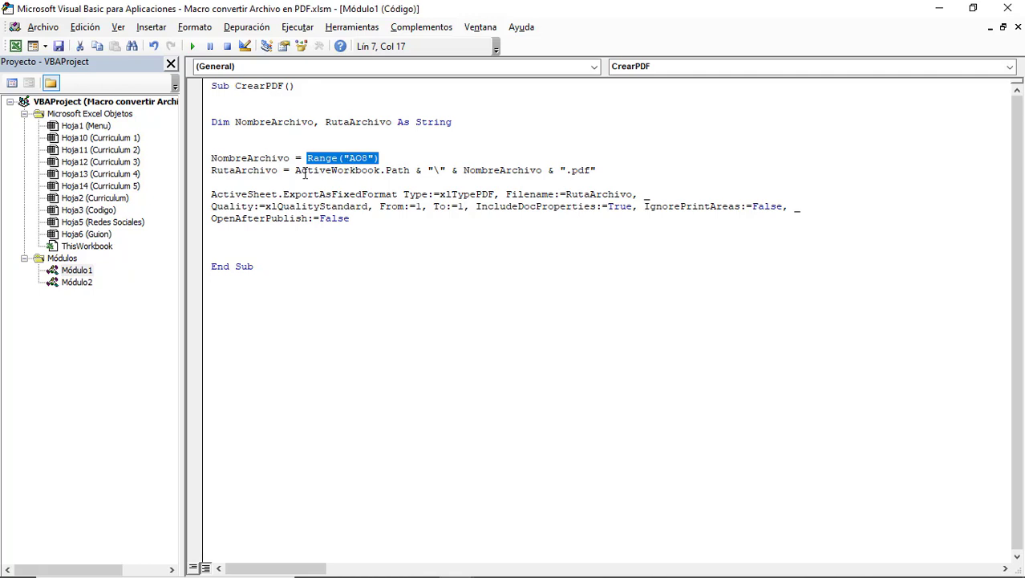
{"action": "mouse_move", "coordinate": [294, 170]}
{"action": "left_mouse_down"}
{"action": "mouse_move", "coordinate": [411, 175]}
{"action": "mouse_move", "coordinate": [293, 172]}
{"action": "left_mouse_up"}
{"action": "left_click", "coordinate": [411, 174]}
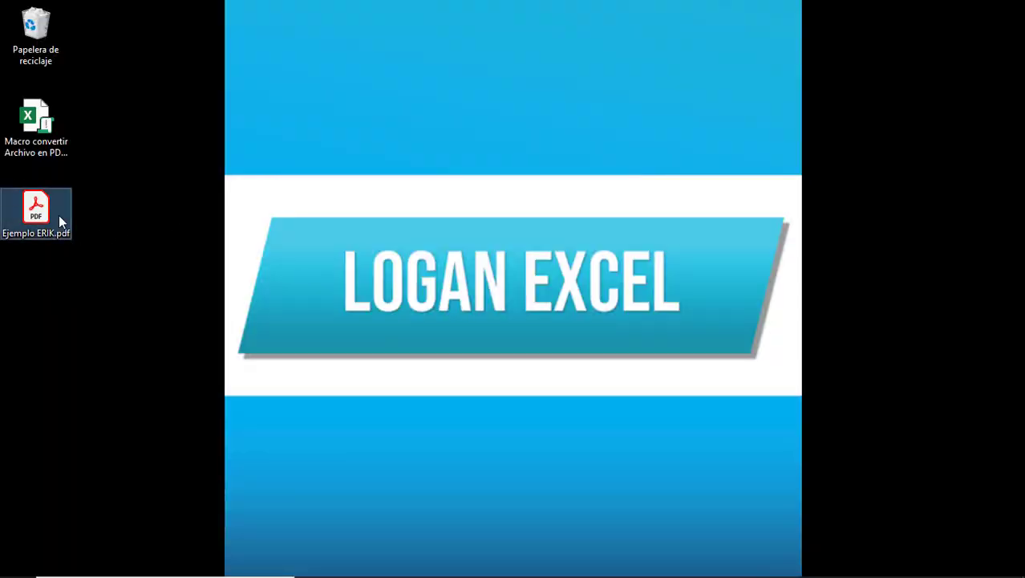
{"action": "left_click", "coordinate": [36, 135]}
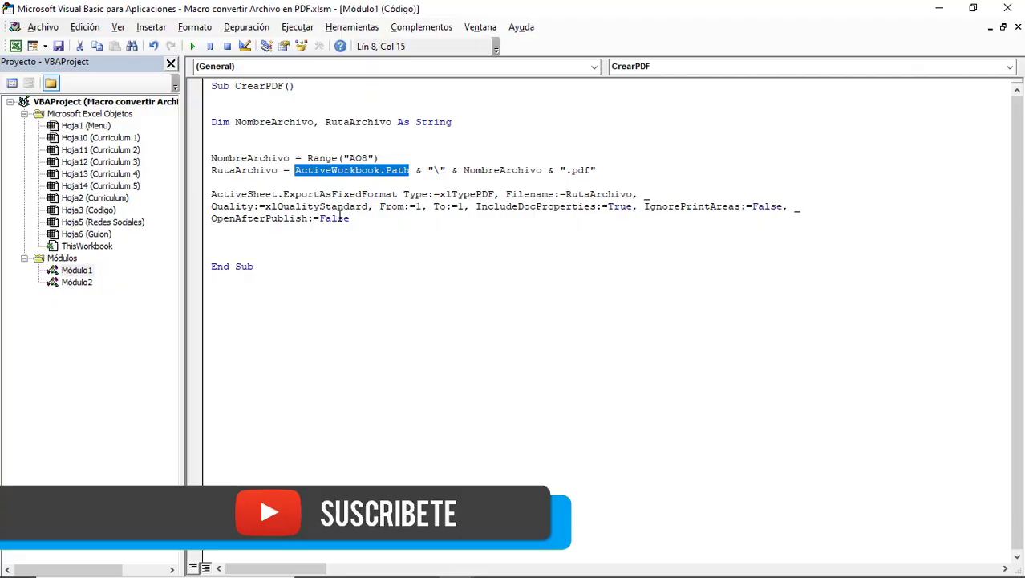
{"action": "left_click", "coordinate": [416, 169]}
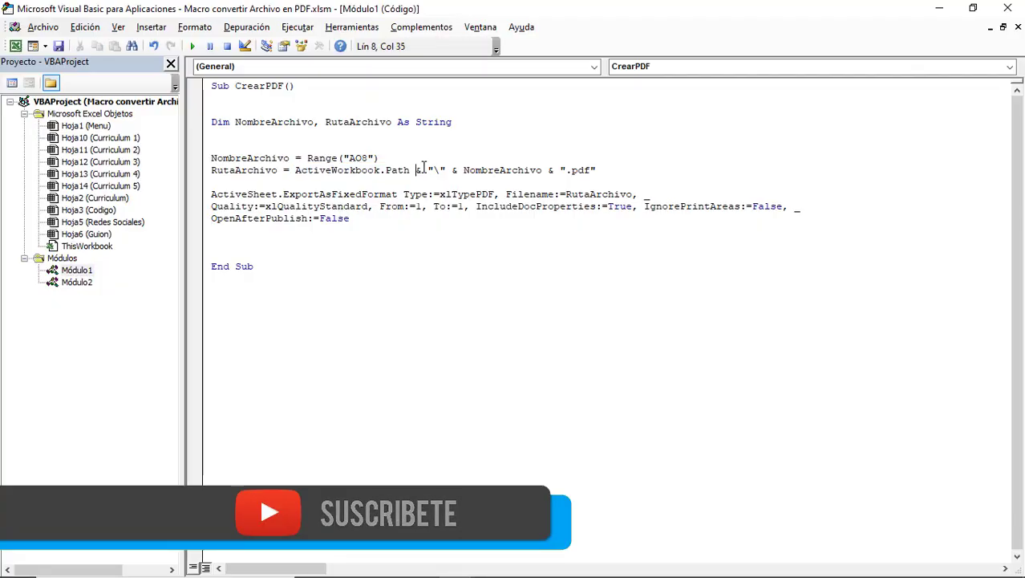
- Highlight the path concatenation, the AO8 reference, the .pdf extension and the ExportAsFixedFormat lines
{"action": "mouse_move", "coordinate": [424, 166]}
{"action": "left_mouse_down"}
{"action": "mouse_move", "coordinate": [552, 176]}
{"action": "mouse_move", "coordinate": [544, 170]}
{"action": "left_mouse_up"}
{"action": "left_click", "coordinate": [454, 169]}
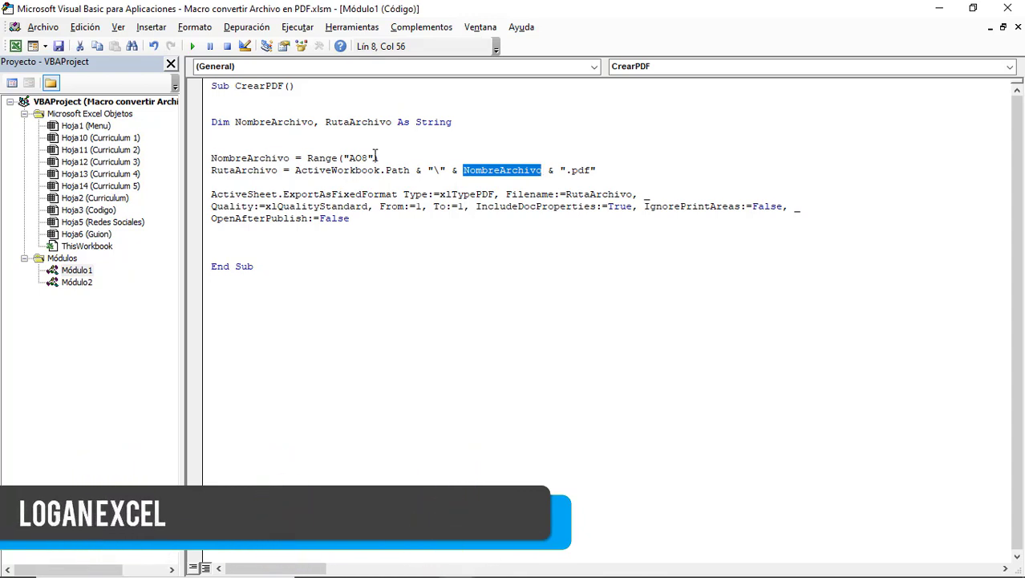
{"action": "left_click_drag", "start_coordinate": [374, 157], "coordinate": [349, 158]}
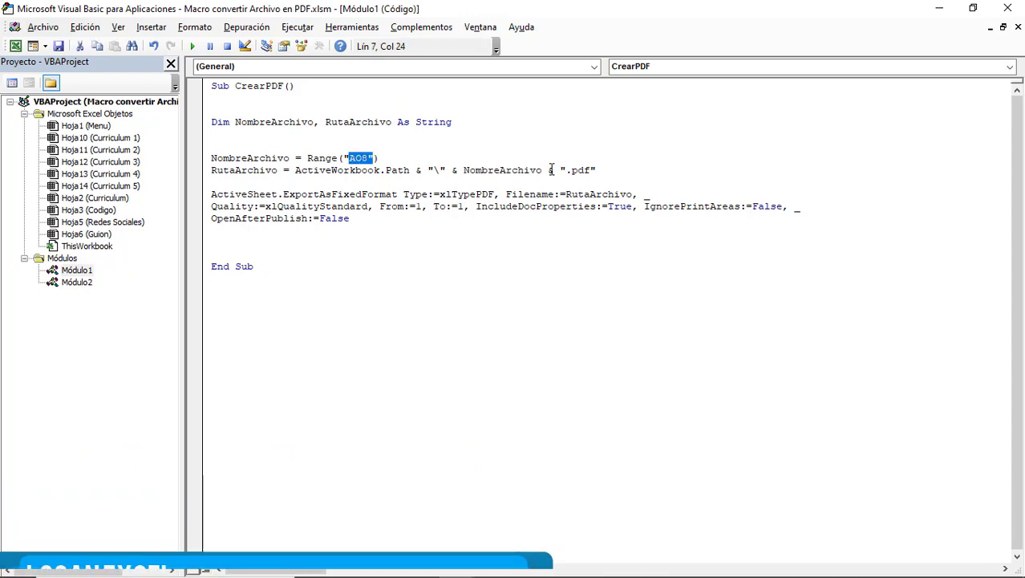
{"action": "left_click_drag", "start_coordinate": [548, 169], "coordinate": [606, 169]}
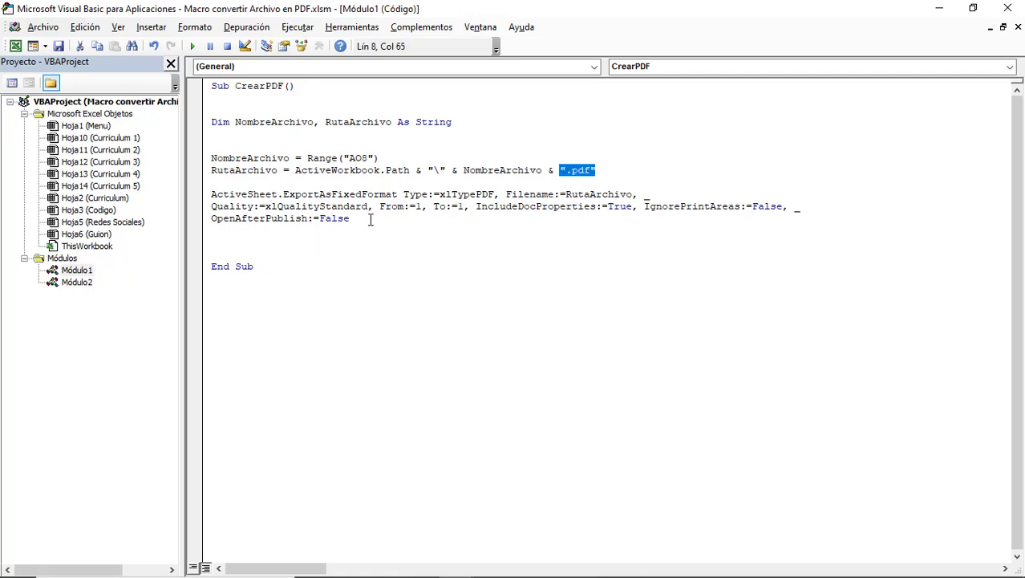
{"action": "left_click_drag", "start_coordinate": [371, 220], "coordinate": [213, 195]}
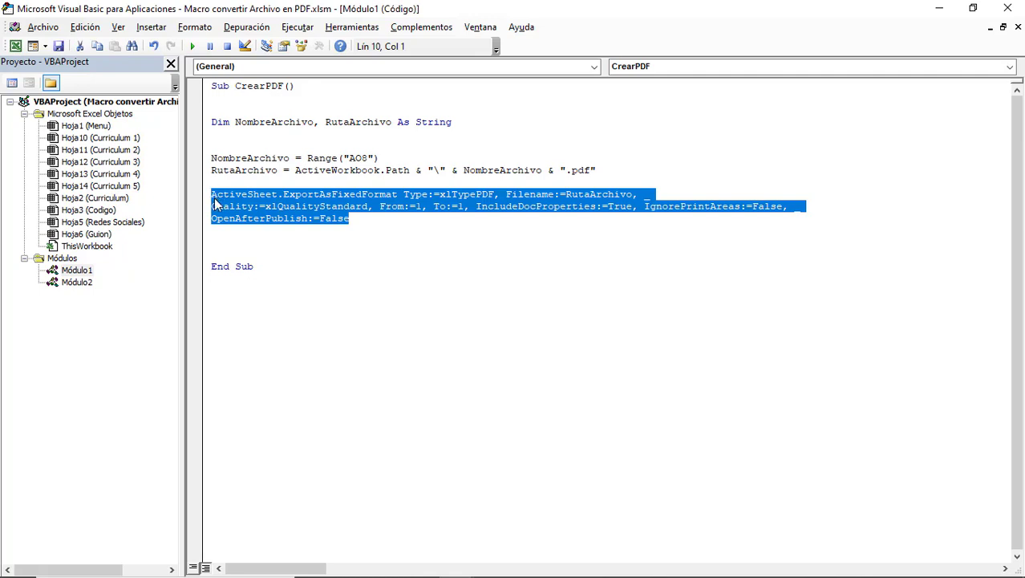
- Restore the VBA editor window from maximized and make it narrower
{"action": "left_click", "coordinate": [259, 183]}
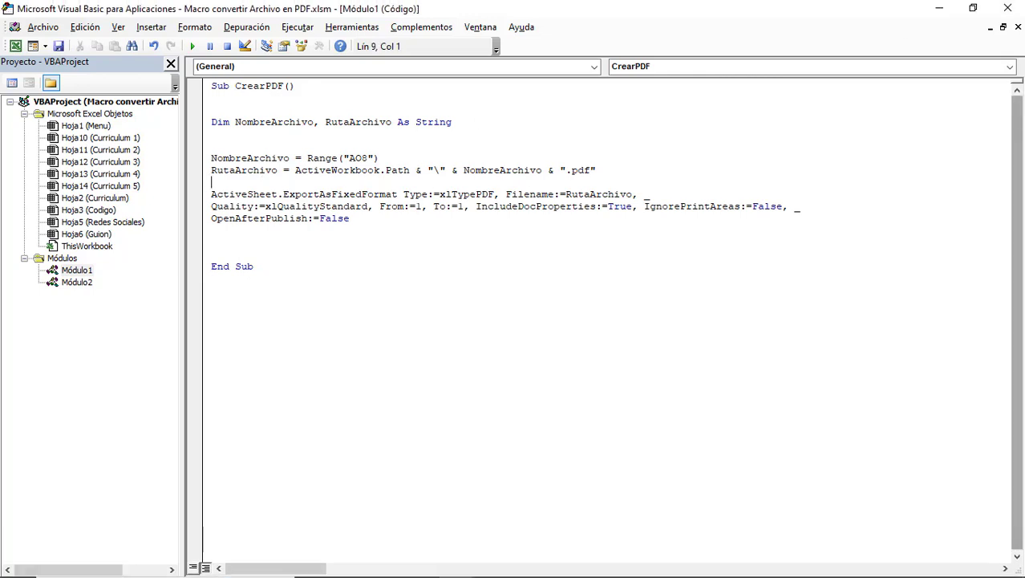
{"action": "left_click_drag", "start_coordinate": [1010, 153], "coordinate": [640, 166]}
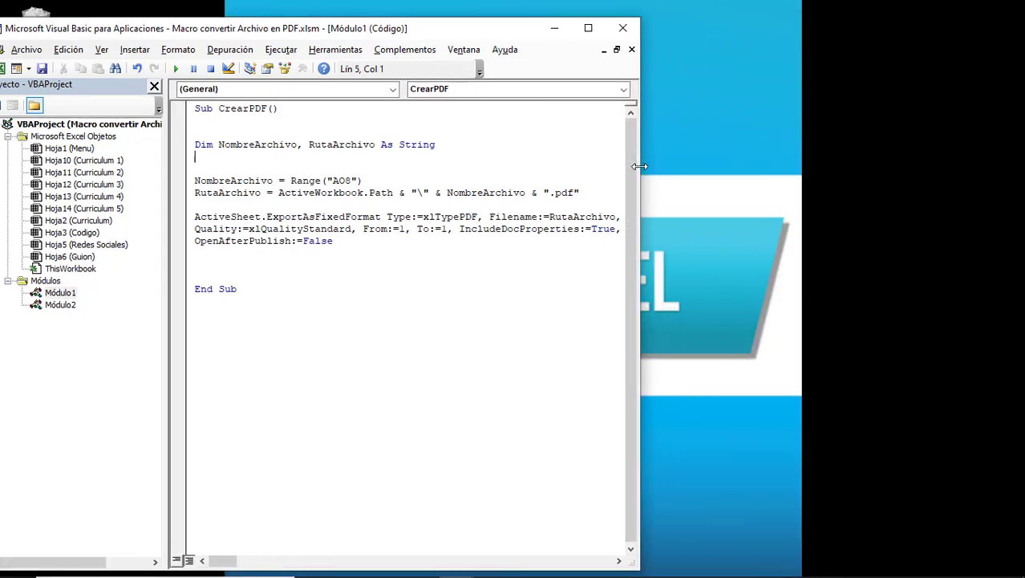
- Run CrearPDF and open the resulting Ejemplo ERIK.pdf from the desktop to check it
{"action": "left_click_drag", "start_coordinate": [325, 29], "coordinate": [516, 27]}
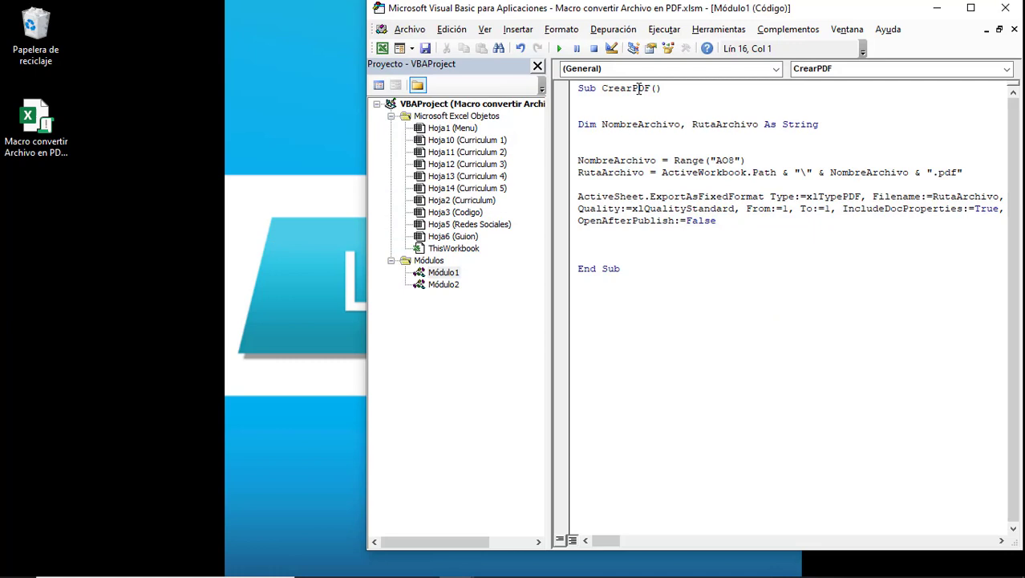
{"action": "left_click", "coordinate": [632, 89]}
{"action": "left_click", "coordinate": [561, 49]}
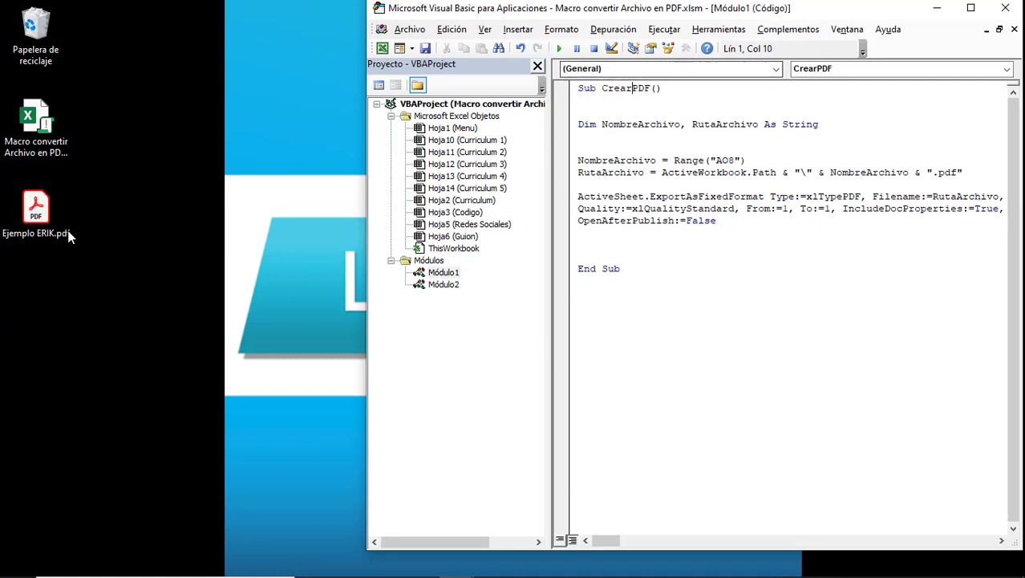
{"action": "left_click", "coordinate": [50, 215]}
{"action": "double_click", "coordinate": [56, 239]}
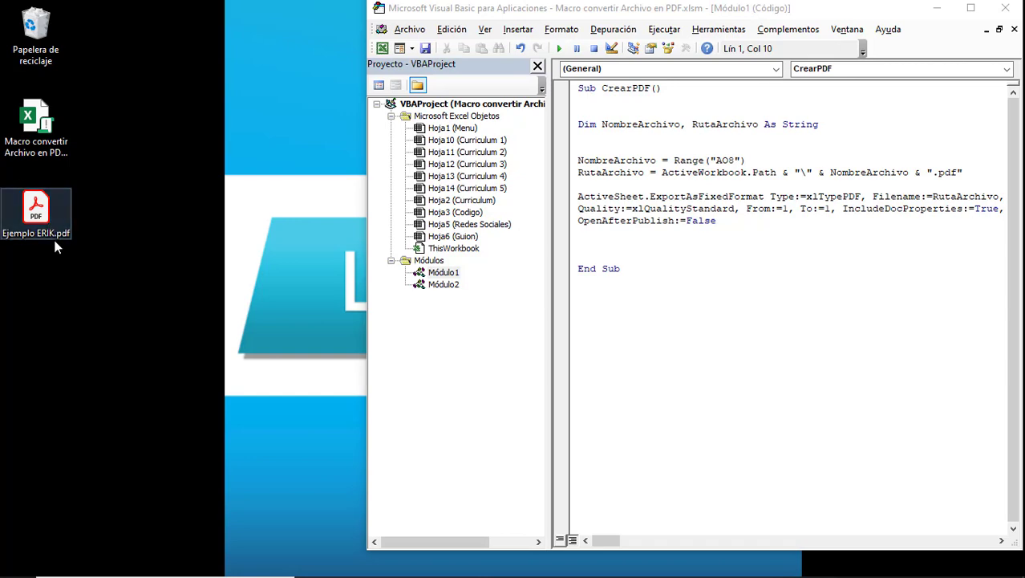
- Close the PDF, delete it from the desktop, and maximize the code editor
{"action": "left_click", "coordinate": [1007, 8]}
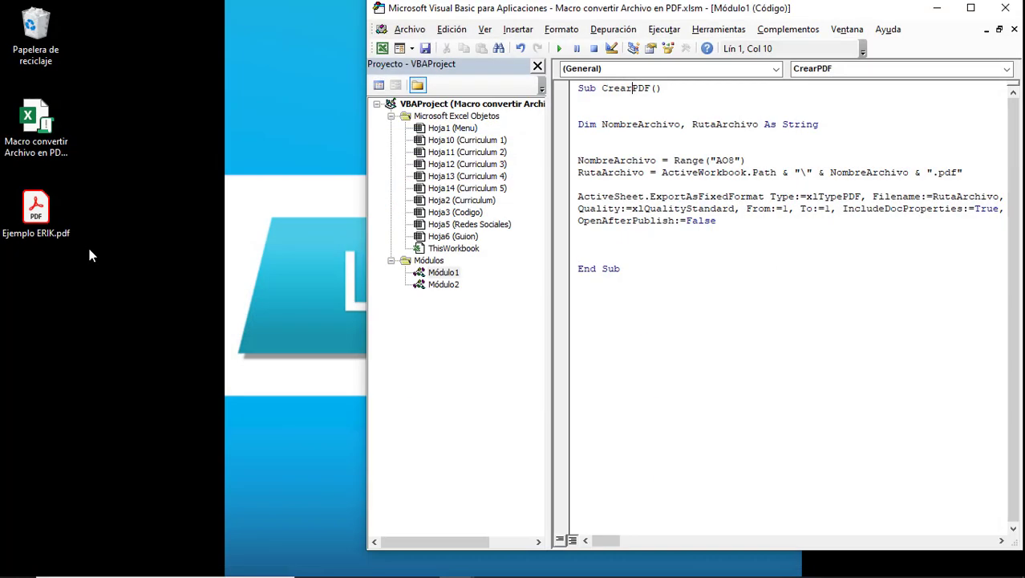
{"action": "key", "text": "Delete"}
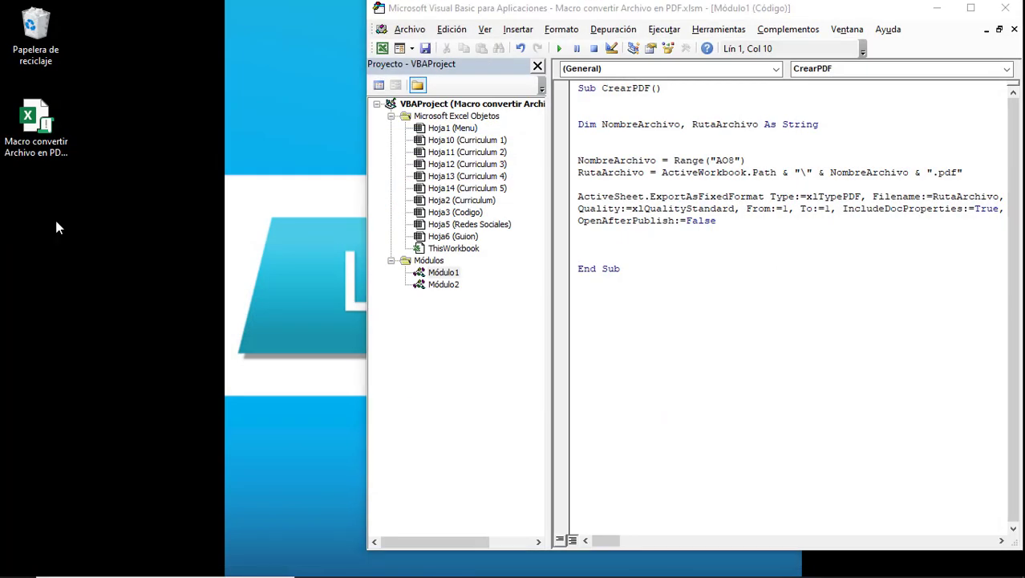
{"action": "left_click", "coordinate": [601, 138]}
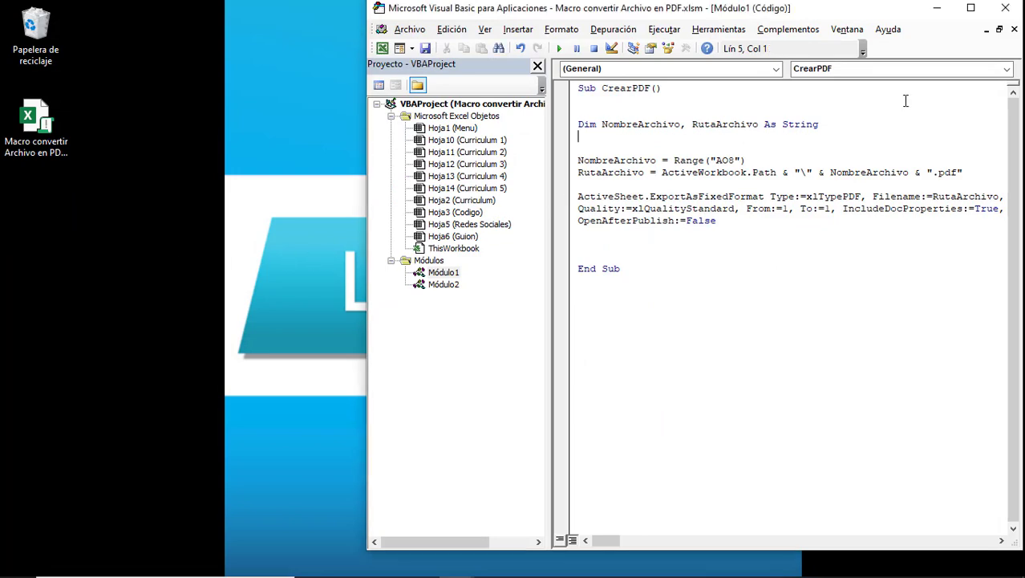
{"action": "left_click", "coordinate": [970, 8]}
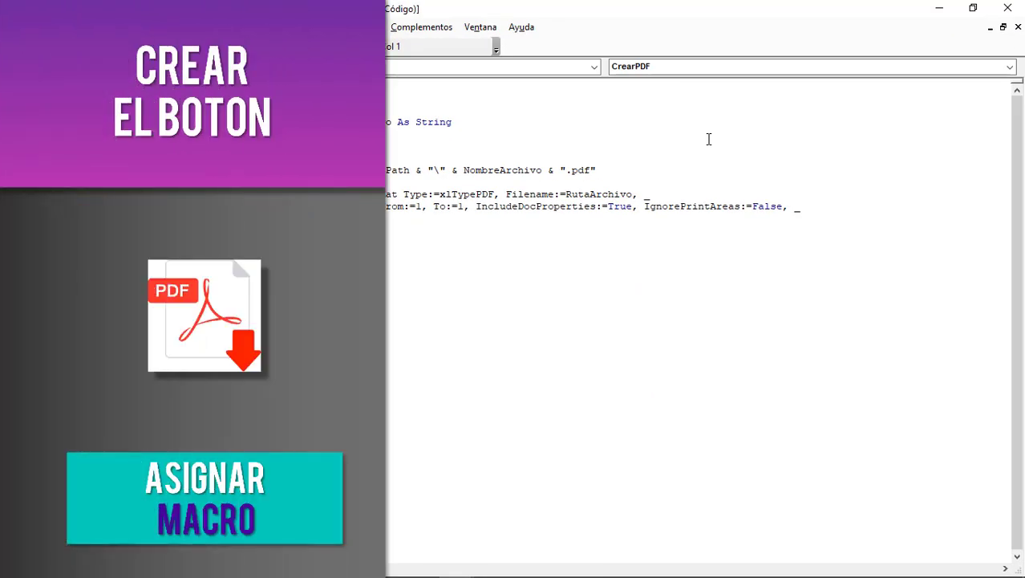
- Return to the Curriculum 1 sheet near its small PDF icon, then start a new Chrome tab
{"action": "key", "text": "alt+F11"}
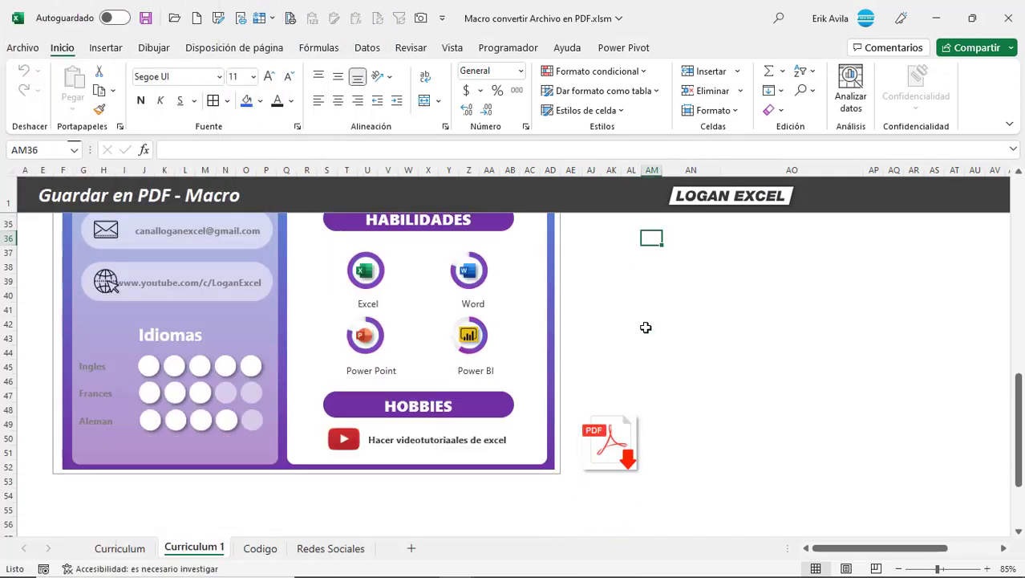
{"action": "scroll", "coordinate": [646, 327], "scroll_direction": "down", "scroll_amount": 2}
{"action": "left_click", "coordinate": [739, 265]}
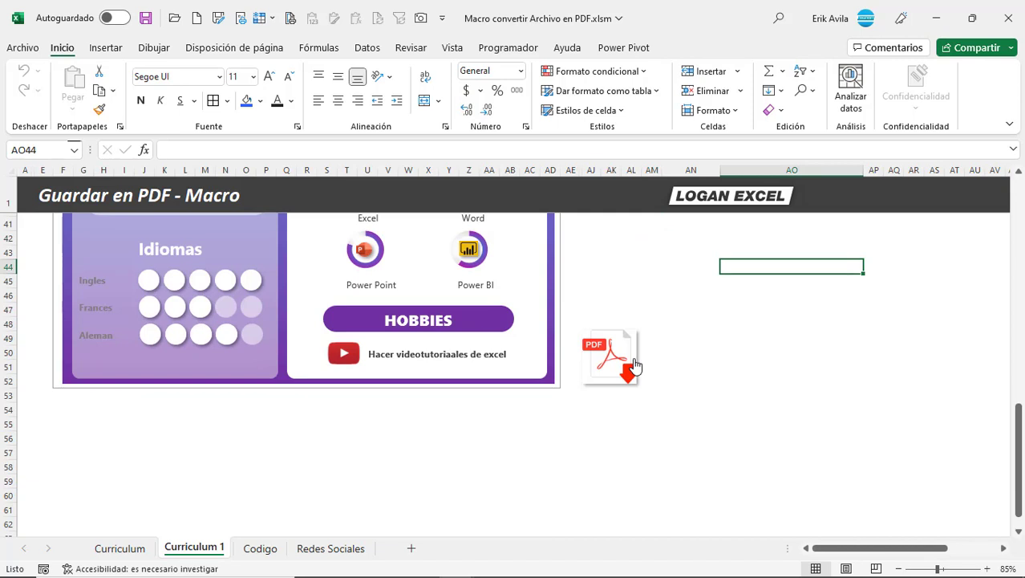
{"action": "left_click", "coordinate": [727, 328]}
{"action": "left_click", "coordinate": [642, 358]}
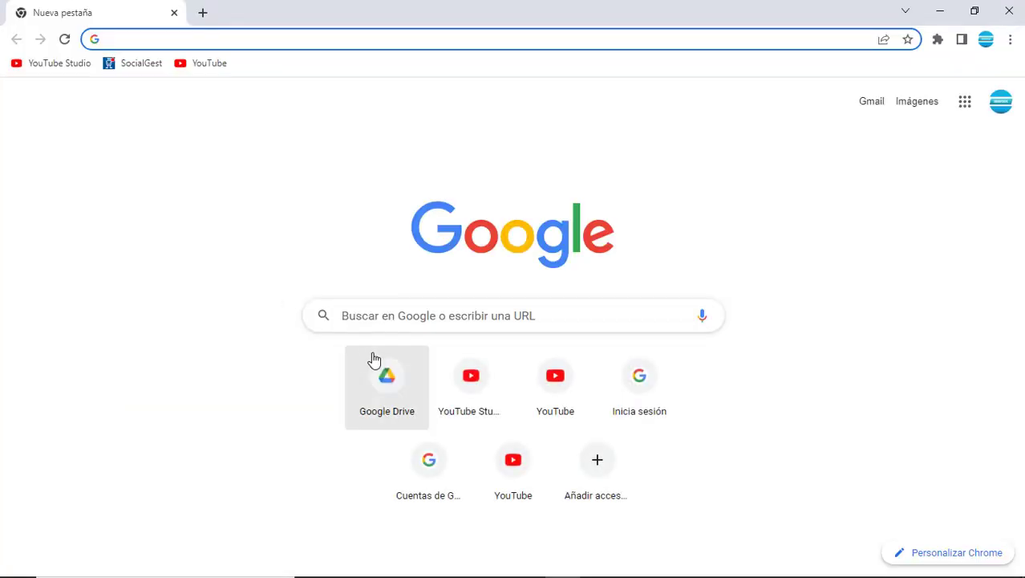
- Search Google Images for 'logo pdf' and copy the black-framed PDF download icon
{"action": "left_click", "coordinate": [403, 322]}
{"action": "type", "text": "LO"}
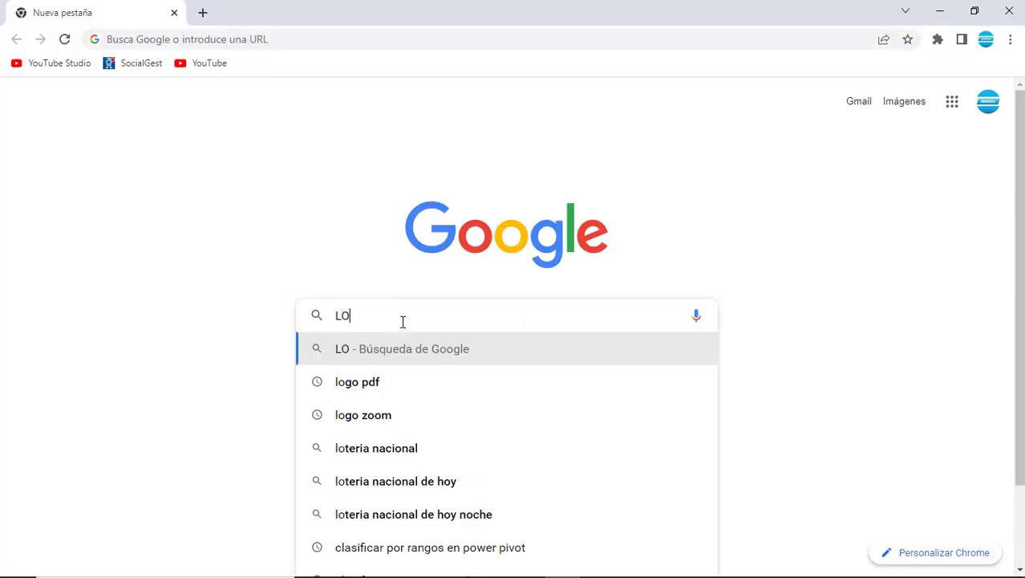
{"action": "type", "text": "GO"}
{"action": "left_click", "coordinate": [371, 390]}
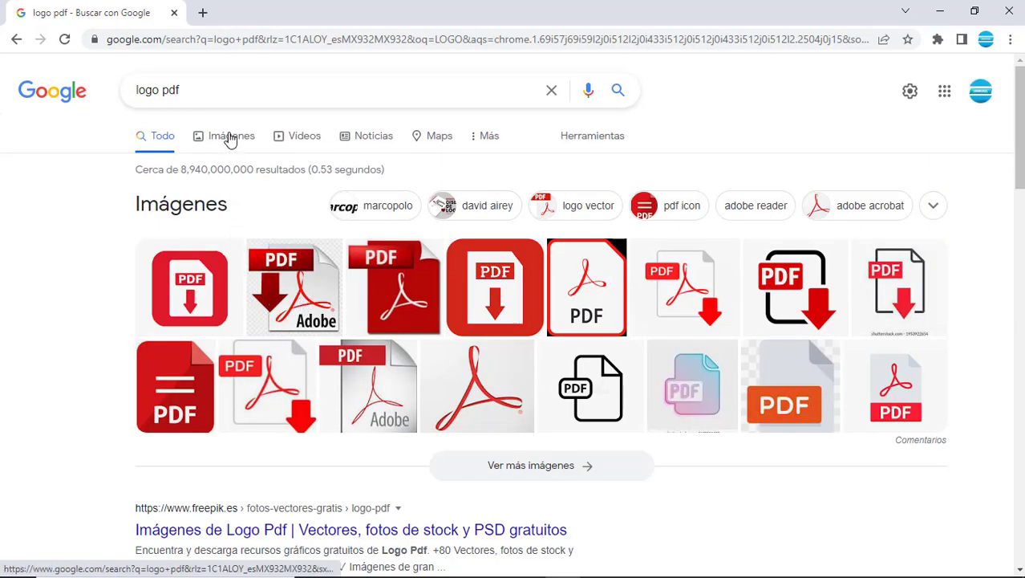
{"action": "left_click", "coordinate": [230, 138]}
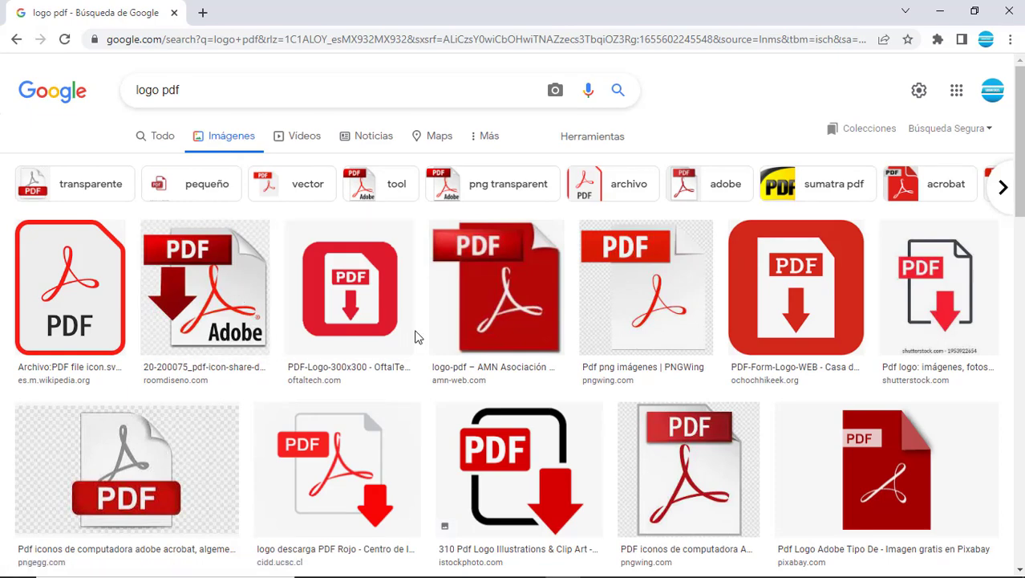
{"action": "scroll", "coordinate": [287, 378], "scroll_direction": "down", "scroll_amount": 1}
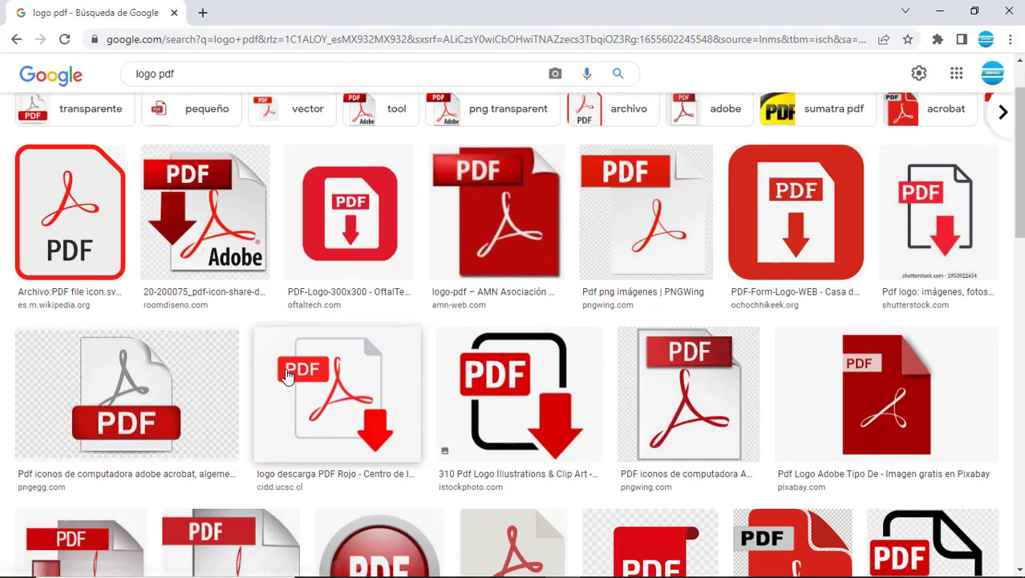
{"action": "right_click", "coordinate": [518, 414]}
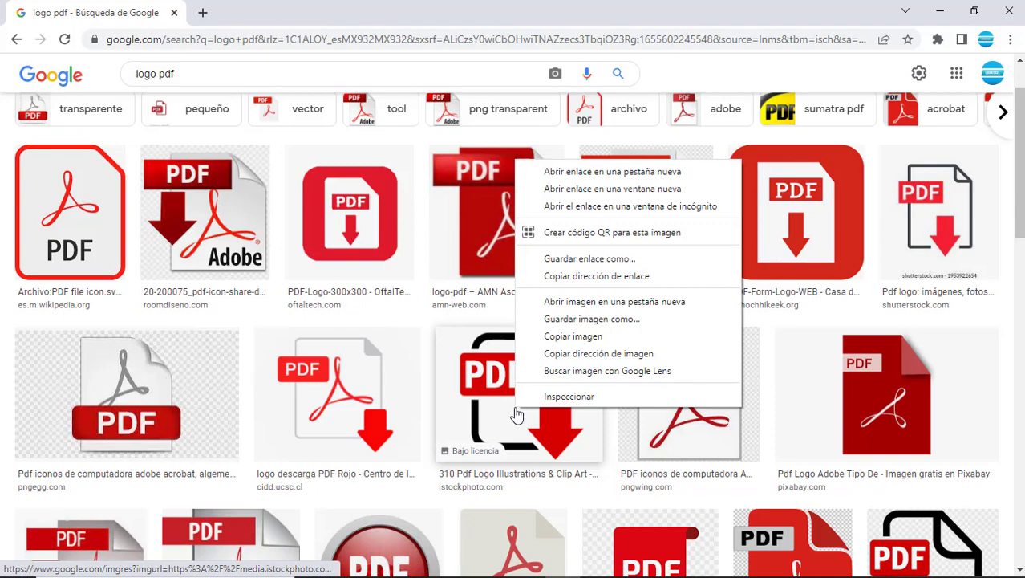
{"action": "left_click", "coordinate": [557, 343]}
- Paste the copied PDF icon into the Excel sheet beside the CV
{"action": "key", "text": "alt+Tab"}
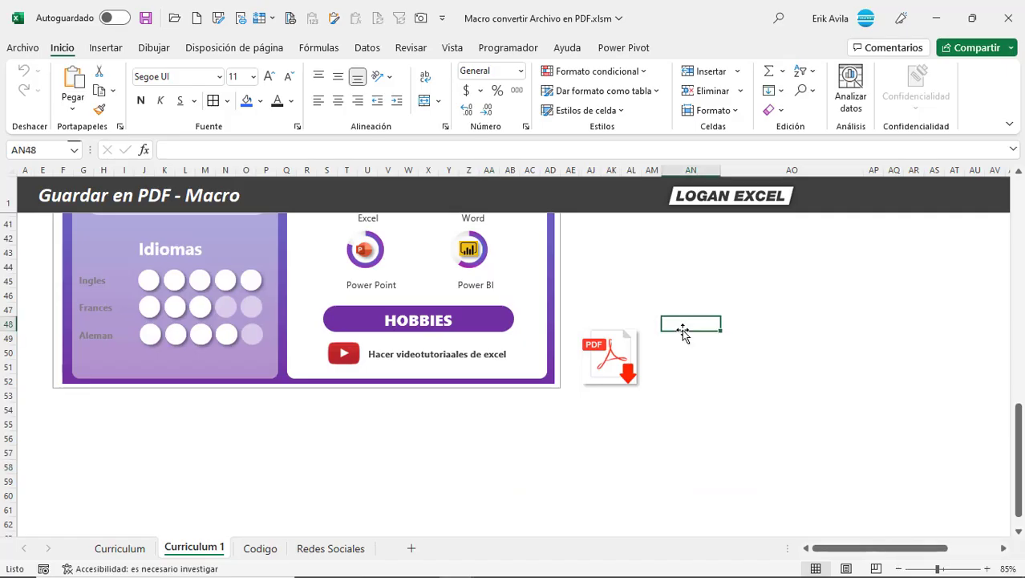
{"action": "left_click", "coordinate": [752, 335]}
{"action": "left_click", "coordinate": [731, 304]}
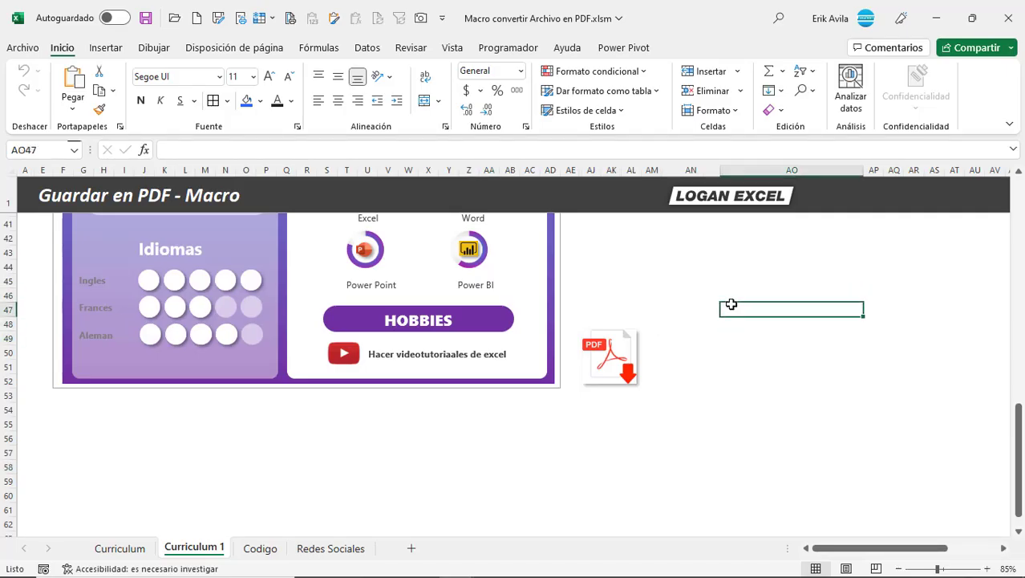
{"action": "key", "text": "ctrl+v"}
{"action": "left_click_drag", "start_coordinate": [787, 382], "coordinate": [764, 335]}
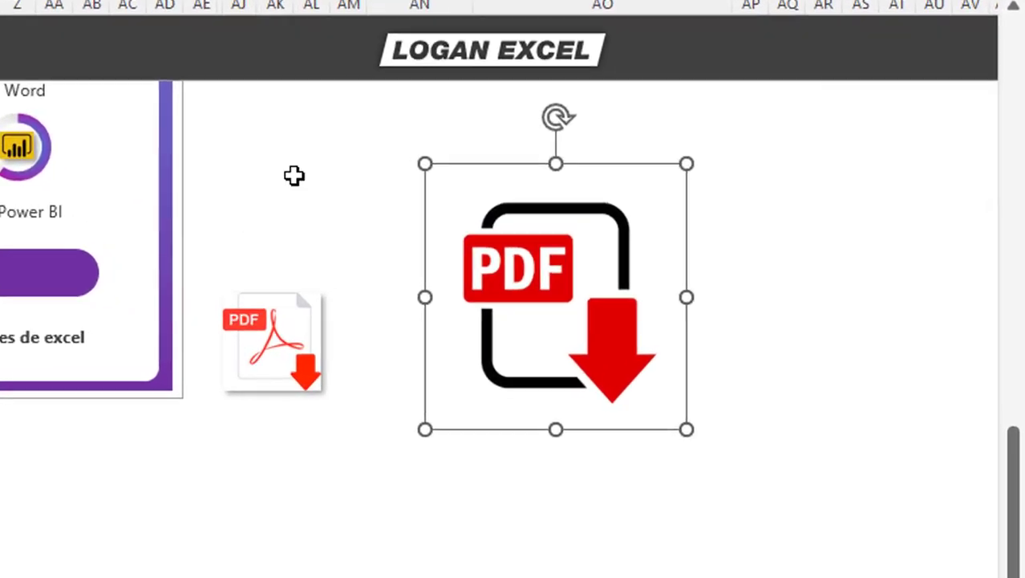
- Assign the CrearPDF macro to the pasted PDF icon
{"action": "left_click", "coordinate": [305, 177]}
{"action": "left_click", "coordinate": [536, 295]}
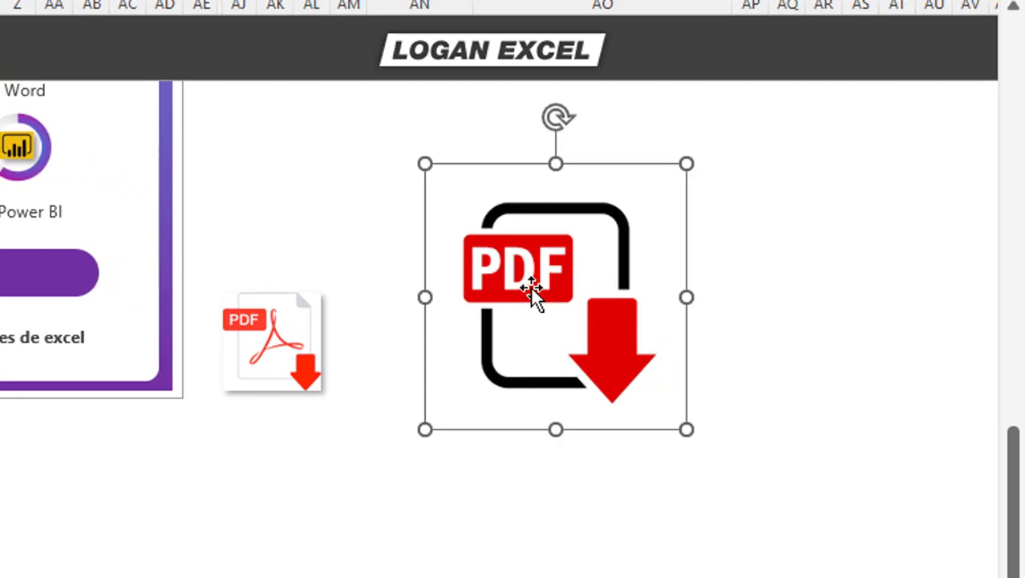
{"action": "right_click", "coordinate": [565, 329]}
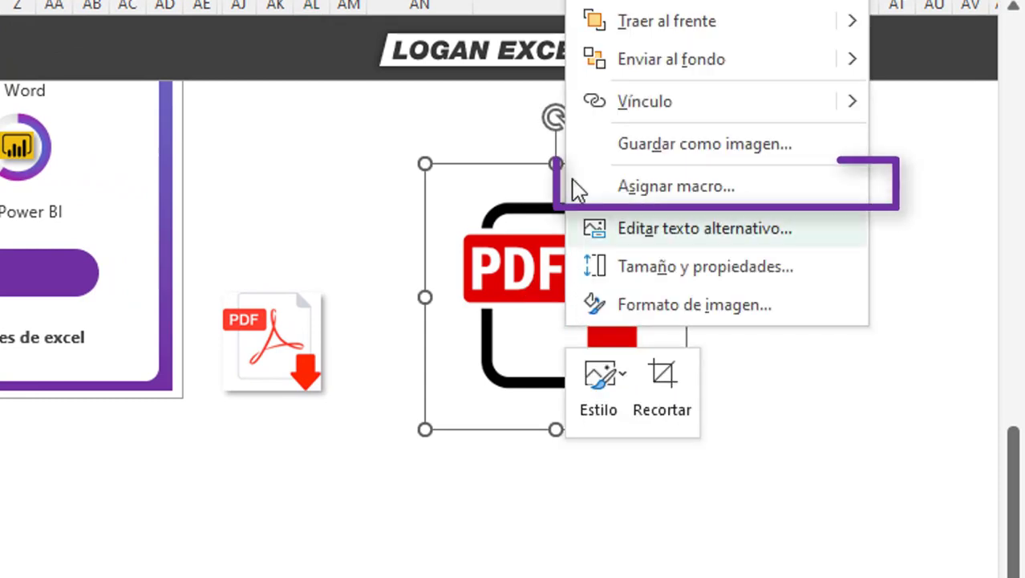
{"action": "left_click", "coordinate": [660, 189]}
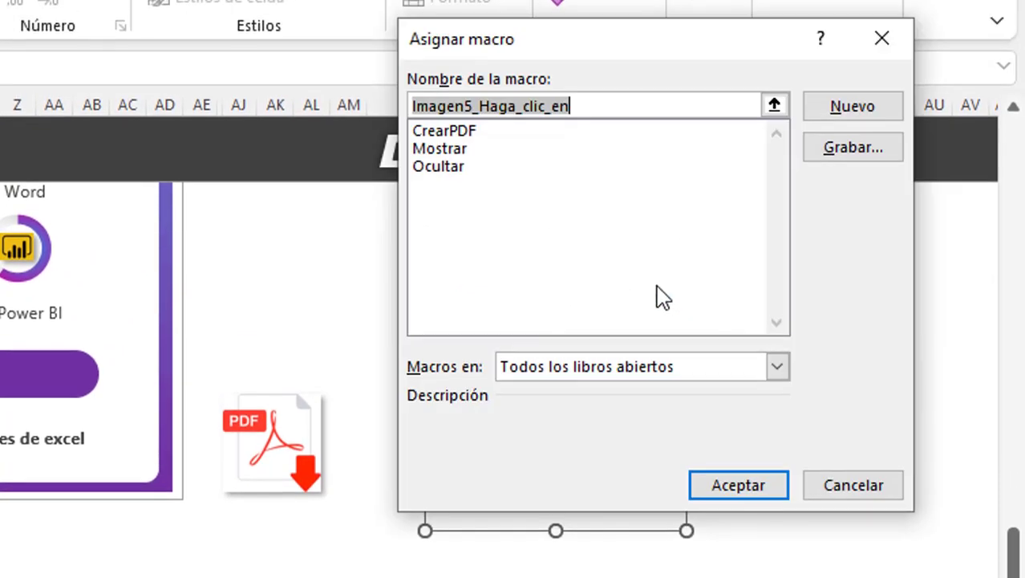
{"action": "left_click", "coordinate": [454, 137]}
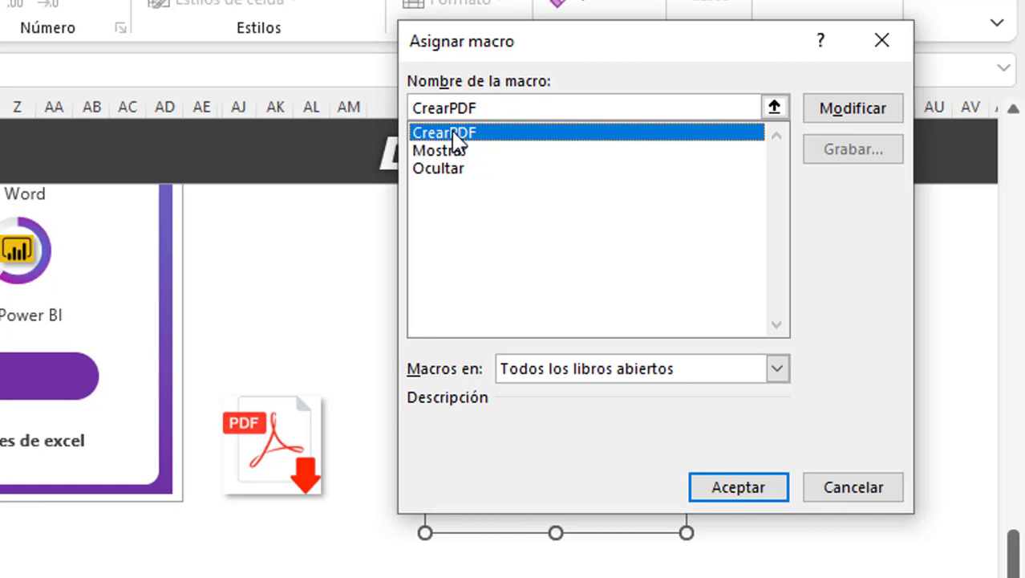
{"action": "left_click", "coordinate": [740, 487]}
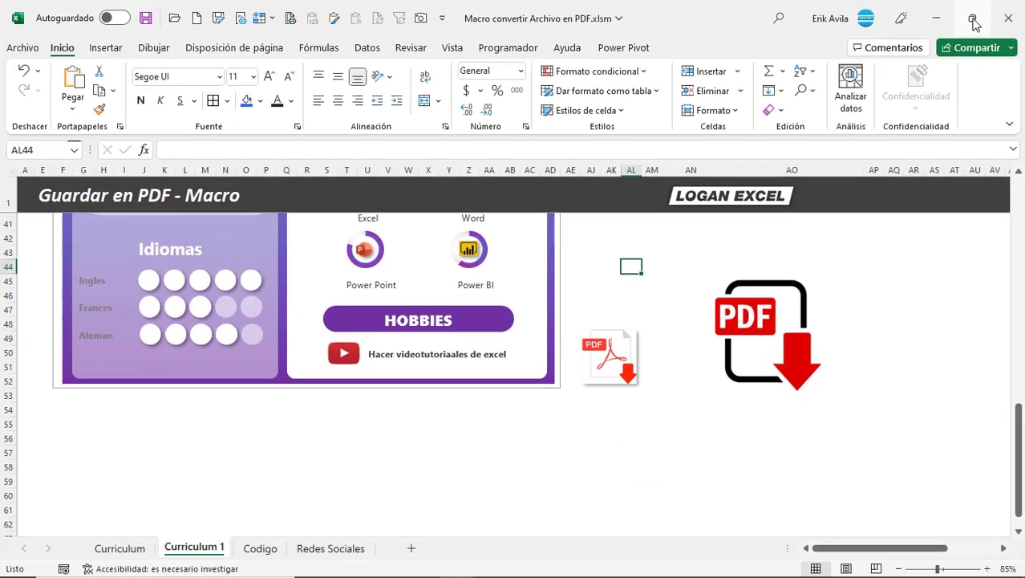
- Run CrearPDF from the new icon and open the exported Ejemplo ERIK.pdf to verify it
{"action": "left_click", "coordinate": [972, 19]}
{"action": "left_click", "coordinate": [938, 10]}
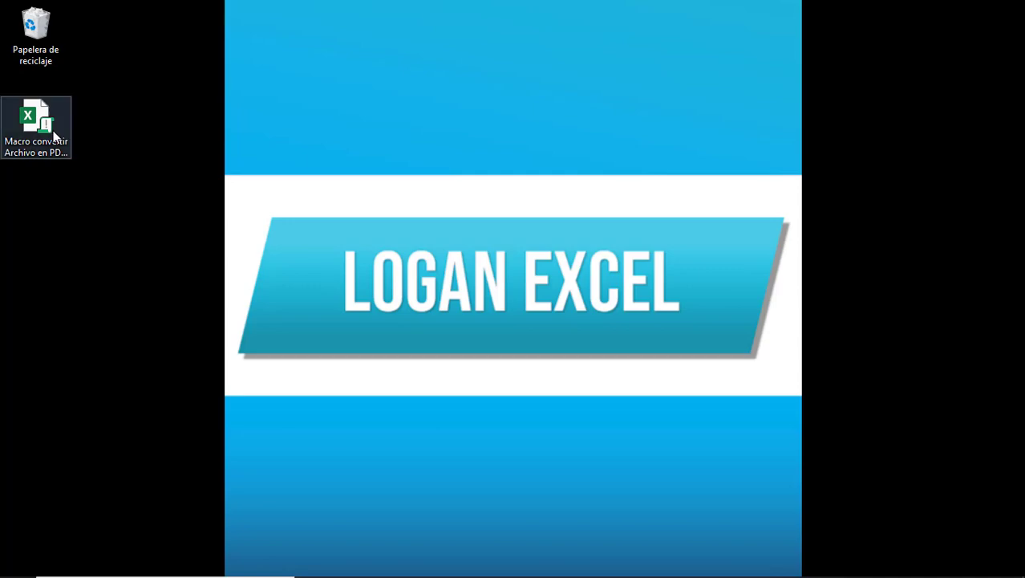
{"action": "left_click", "coordinate": [40, 128]}
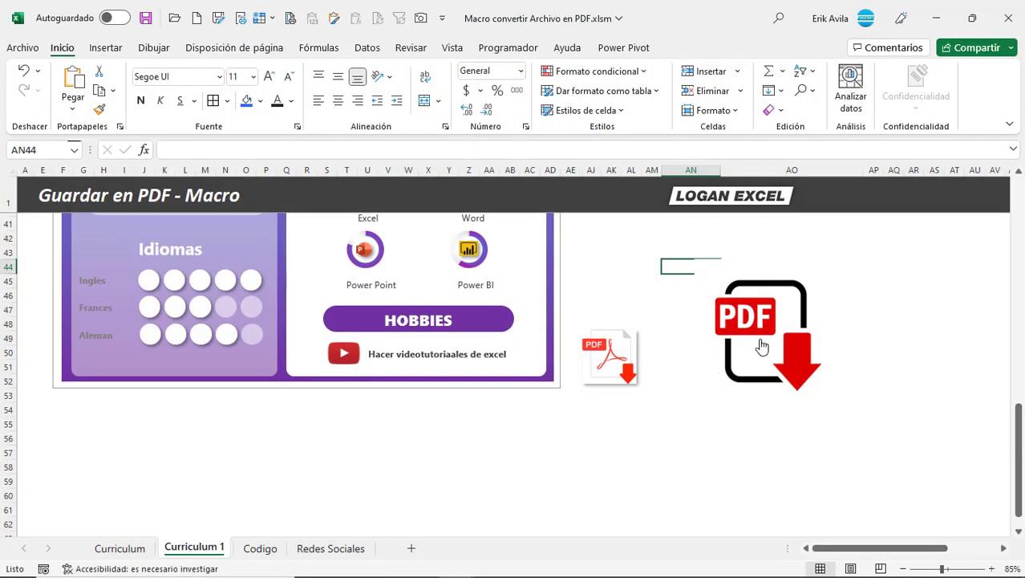
{"action": "left_click", "coordinate": [762, 345]}
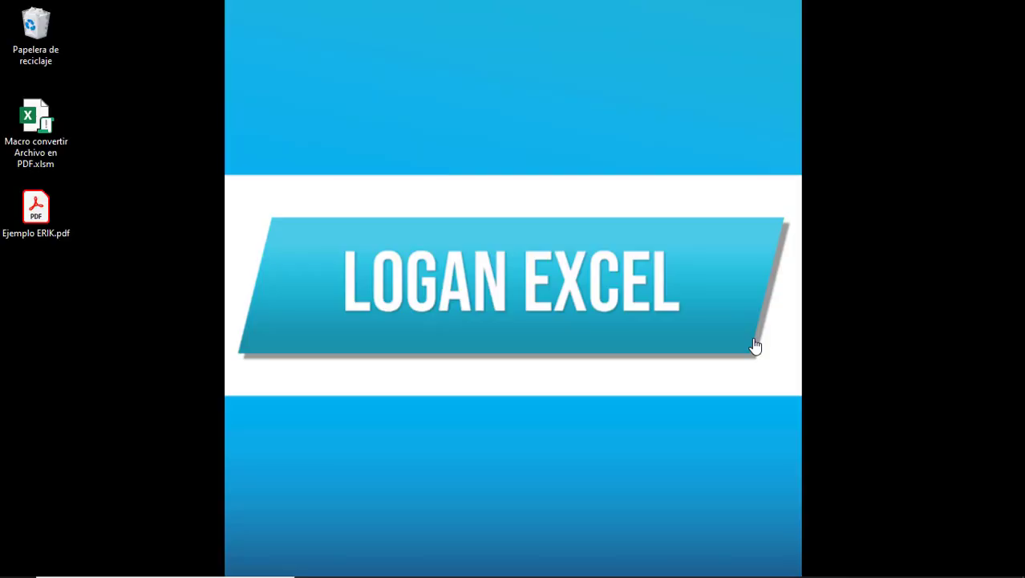
{"action": "double_click", "coordinate": [46, 203]}
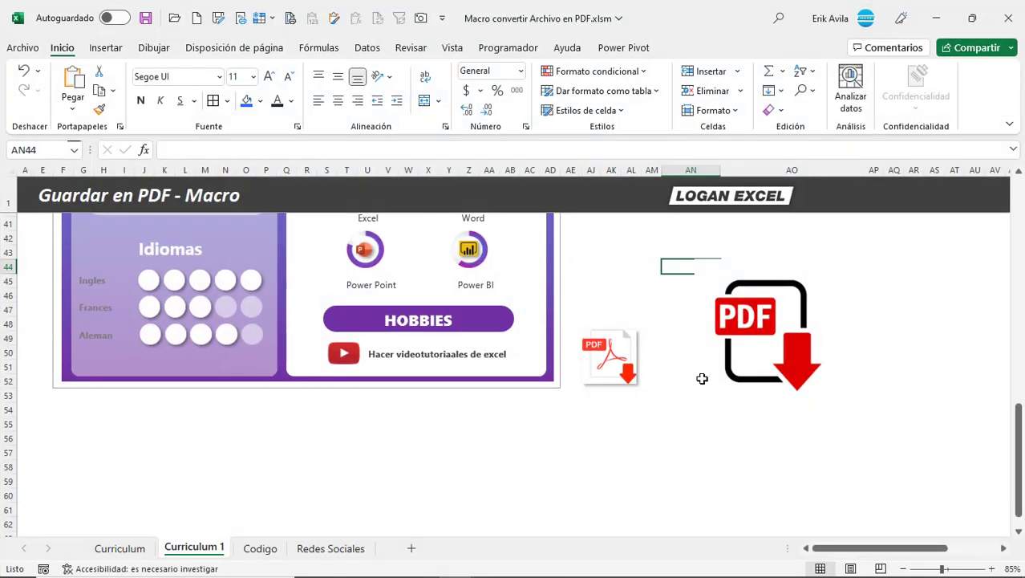
{"action": "left_click", "coordinate": [762, 366]}
- Add MsgBox "Guardado con Exito", vbInformation, "Logan Excel - Convertir PDF" before End Sub
{"action": "key", "text": "alt+Tab"}
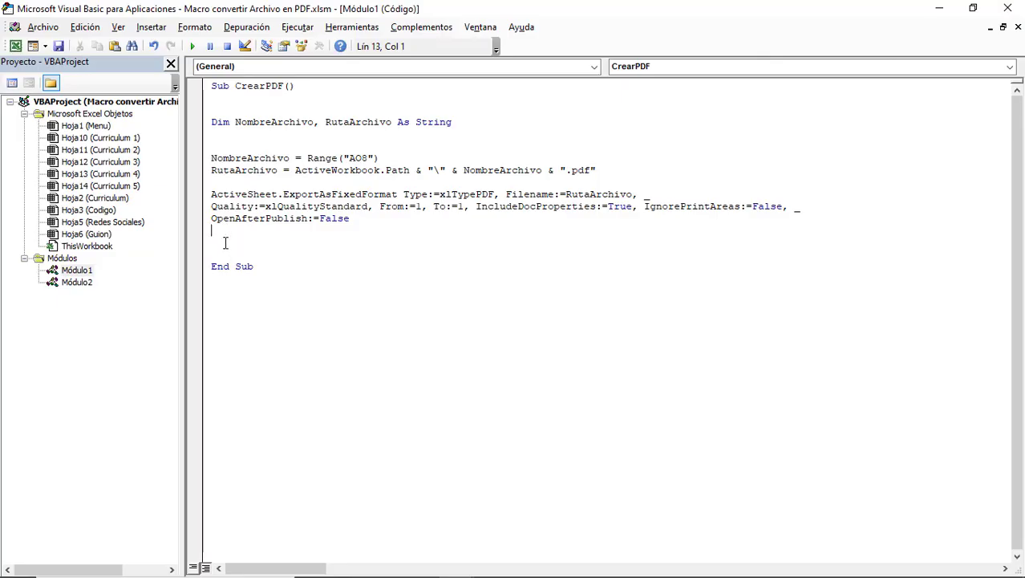
{"action": "left_click", "coordinate": [225, 243]}
{"action": "type", "text": "MsgBox \"Guardado con Exito\", vbInformation, \"Logan Excel - Convertir PDF\""}
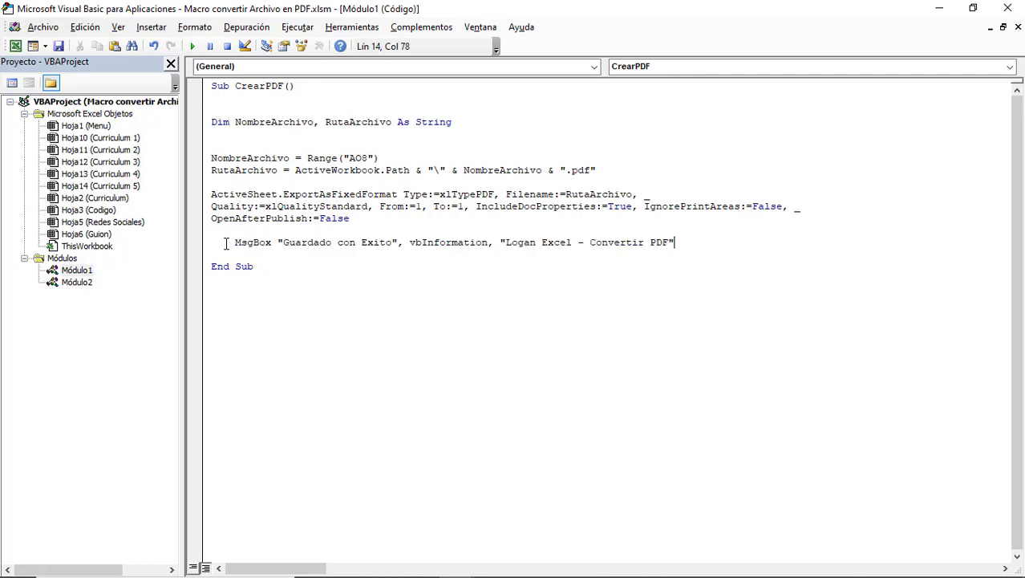
{"action": "left_click", "coordinate": [273, 242]}
{"action": "key", "text": "Left"}
{"action": "left_click", "coordinate": [336, 243]}
{"action": "left_click", "coordinate": [325, 147]}
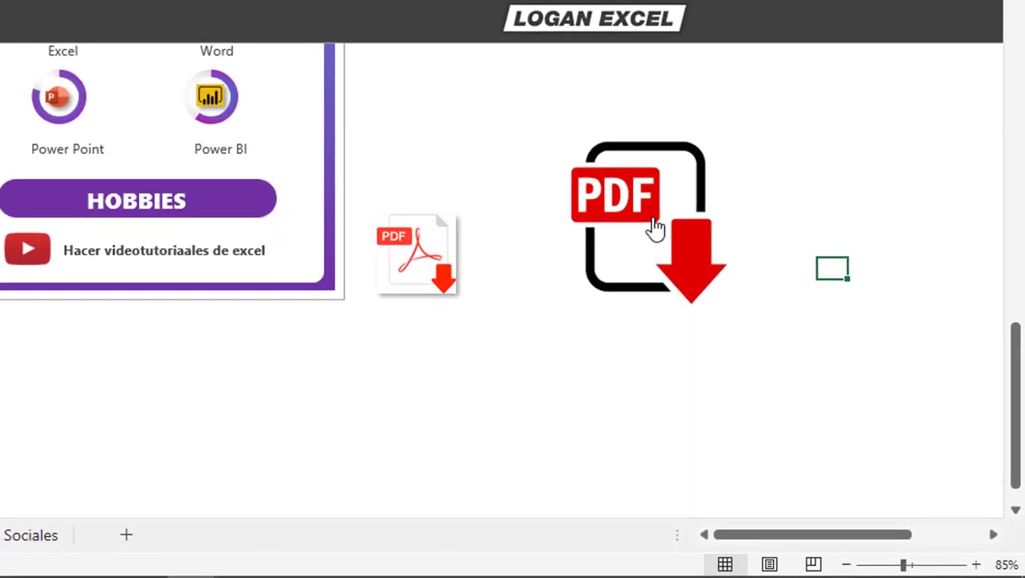
- Export via the large PDF icon, dismiss the success message, and delete the desktop PDF
{"action": "left_click", "coordinate": [768, 330]}
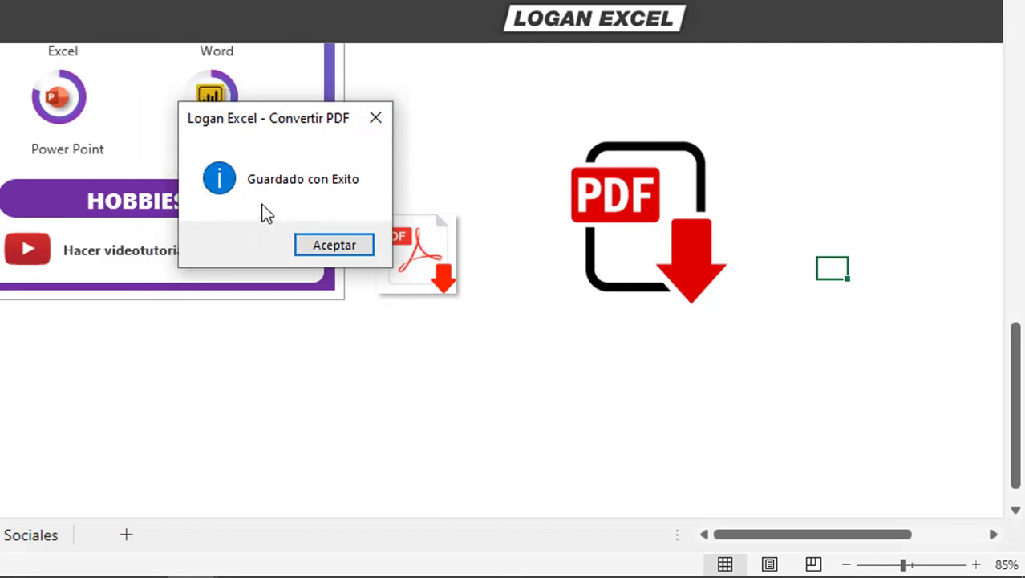
{"action": "left_click", "coordinate": [329, 245]}
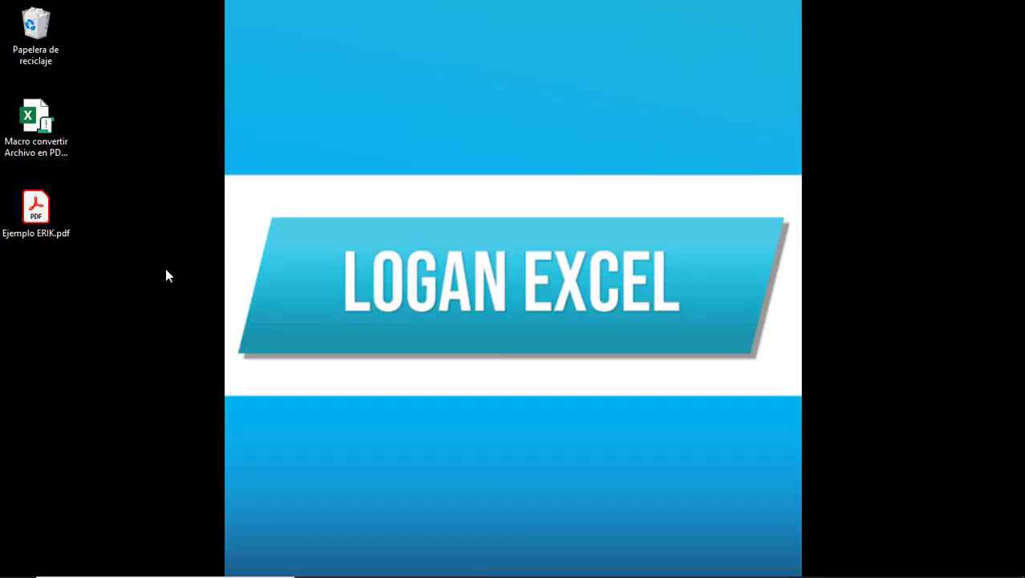
{"action": "left_click", "coordinate": [36, 210]}
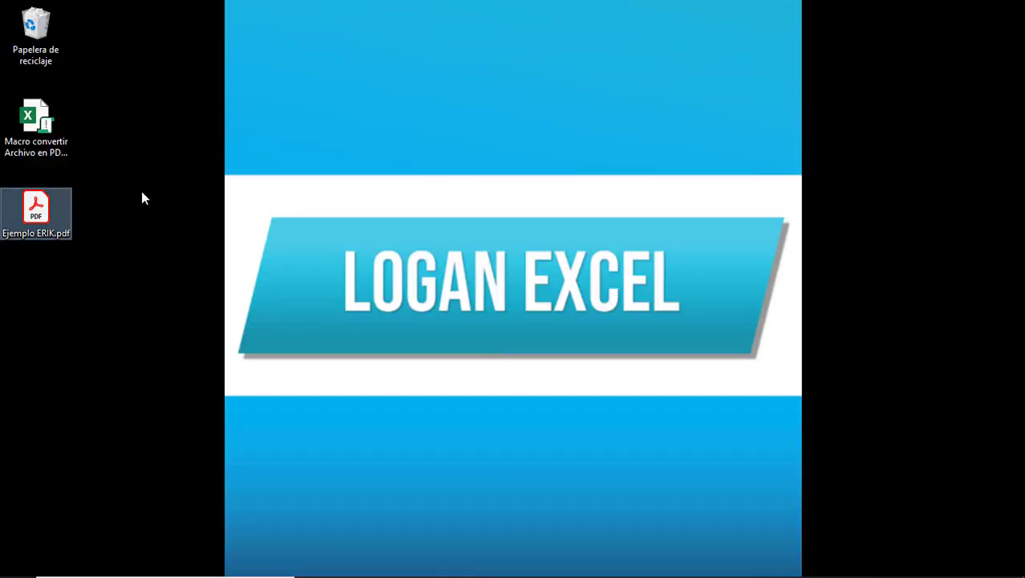
{"action": "key", "text": "Delete"}
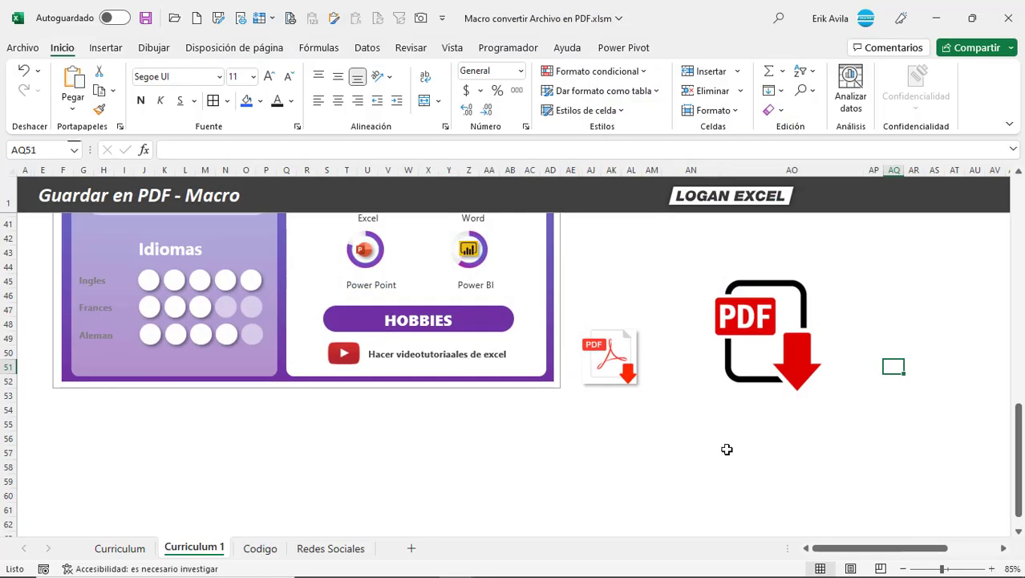
- Repeat the export from the small PDF icon and delete the resulting test file
{"action": "left_click", "coordinate": [727, 450]}
{"action": "left_click", "coordinate": [755, 343]}
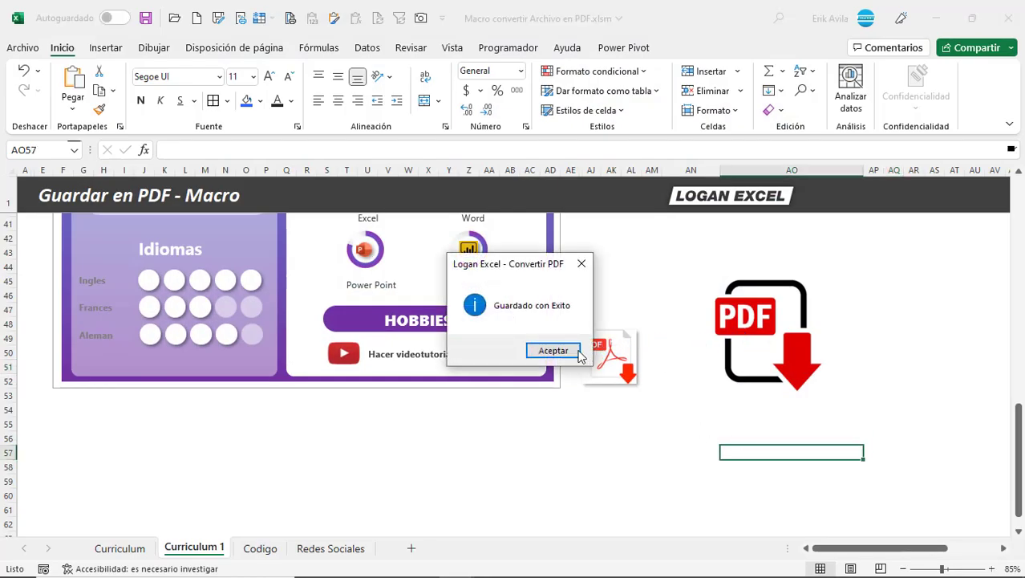
{"action": "left_click", "coordinate": [544, 354]}
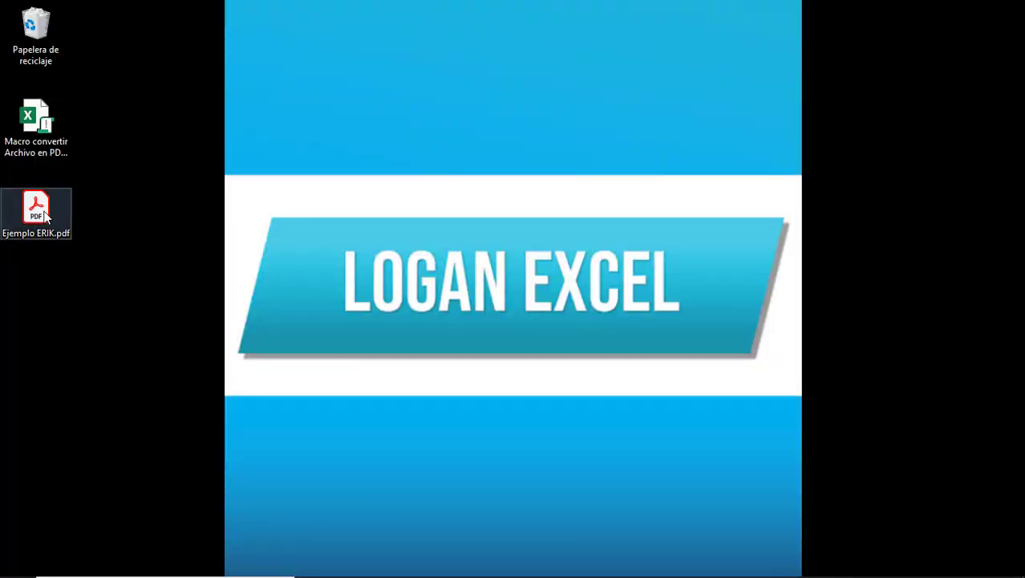
{"action": "left_click", "coordinate": [49, 215]}
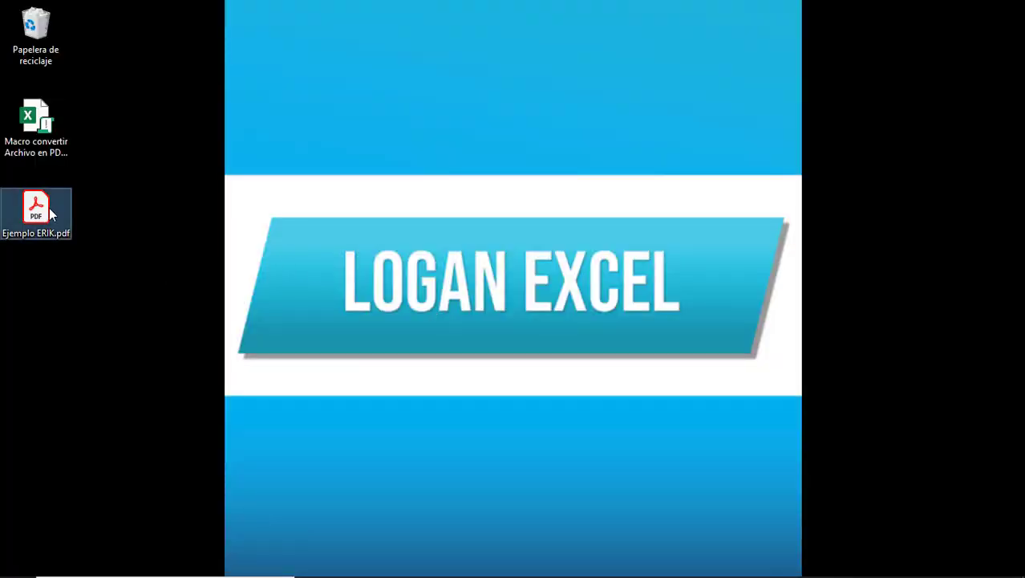
{"action": "key", "text": "Delete"}
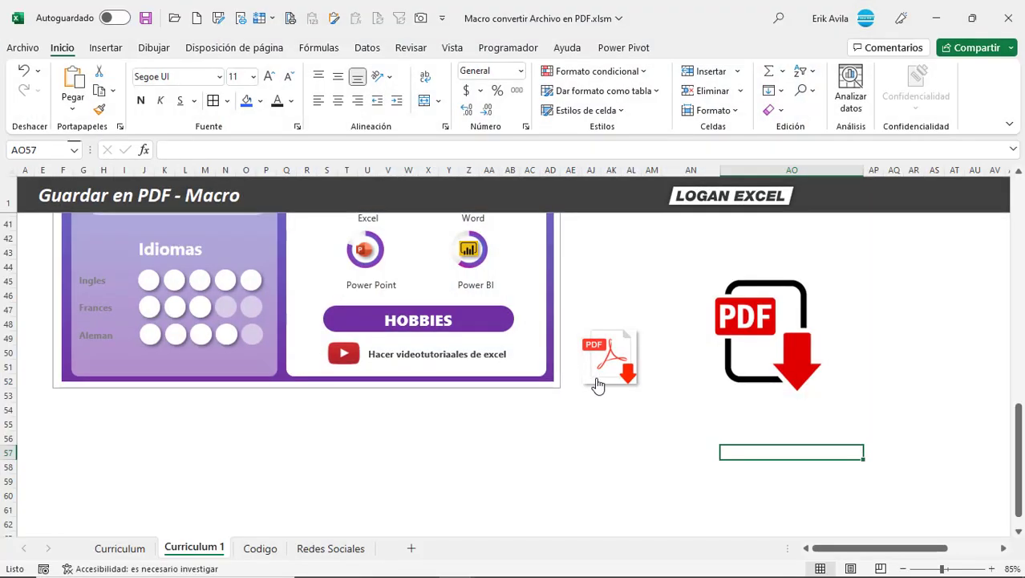
- Change the Nombre PDF cell AO8 to 'Canal Youtube'
{"action": "scroll", "coordinate": [670, 264], "scroll_direction": "up", "scroll_amount": 5}
{"action": "scroll", "coordinate": [670, 264], "scroll_direction": "up", "scroll_amount": 6}
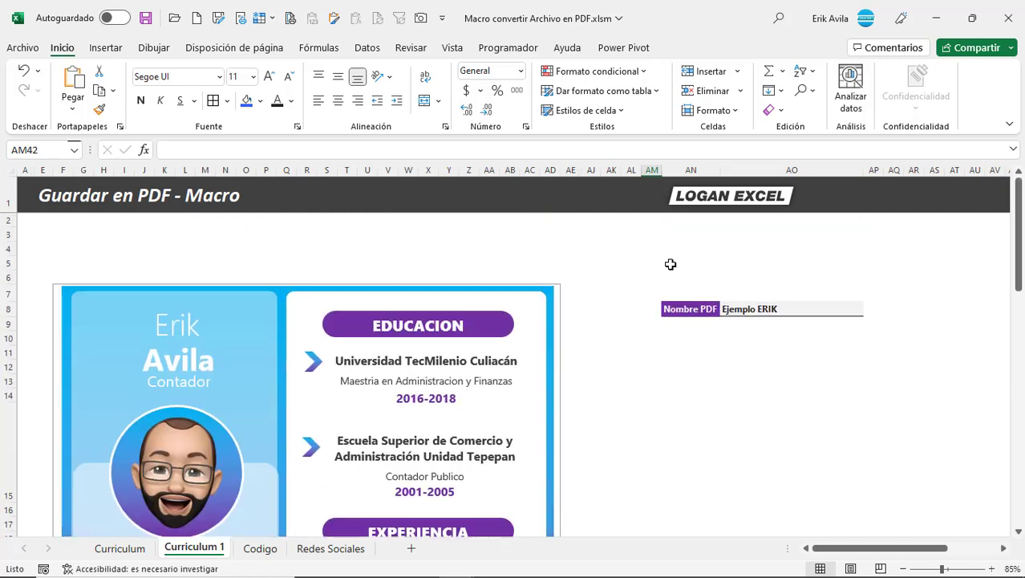
{"action": "left_click", "coordinate": [738, 308]}
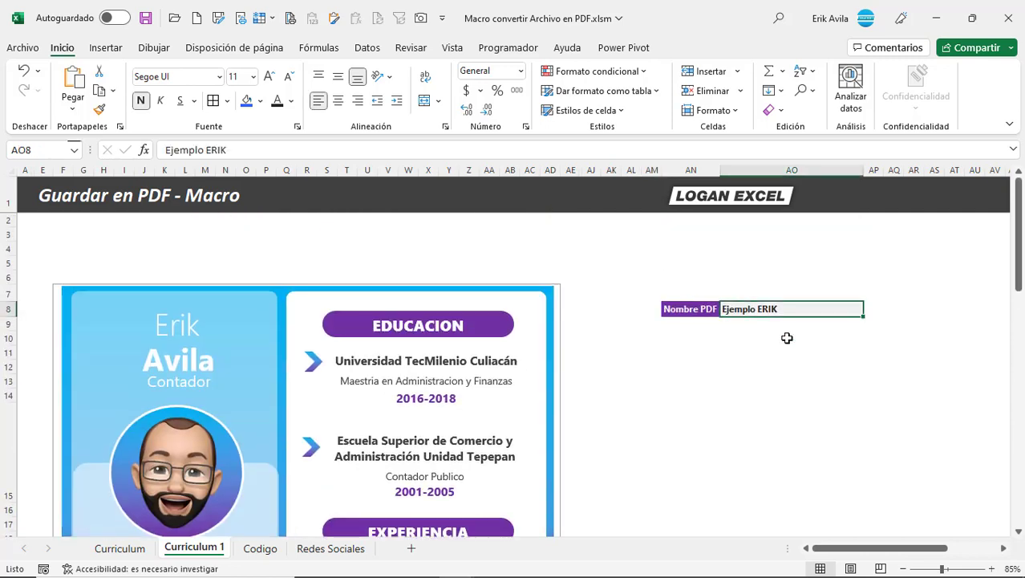
{"action": "type", "text": "Canal Youtub"}
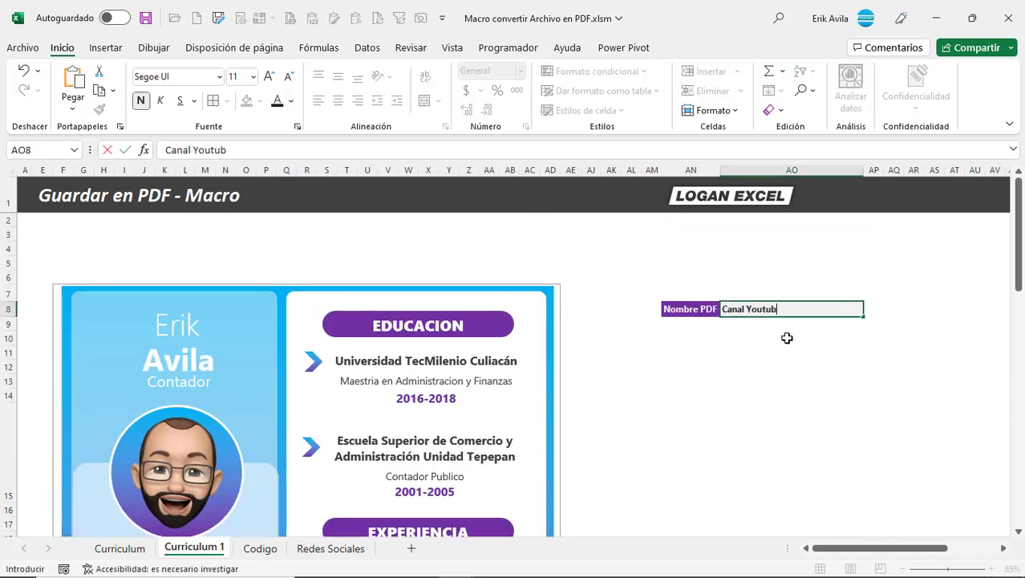
{"action": "type", "text": "e"}
{"action": "key", "text": "Return"}
{"action": "left_click", "coordinate": [817, 305]}
- Export the sheet as Canal Youtube.pdf via the PDF icon and dismiss the success message
{"action": "scroll", "coordinate": [801, 336], "scroll_direction": "down", "scroll_amount": 5}
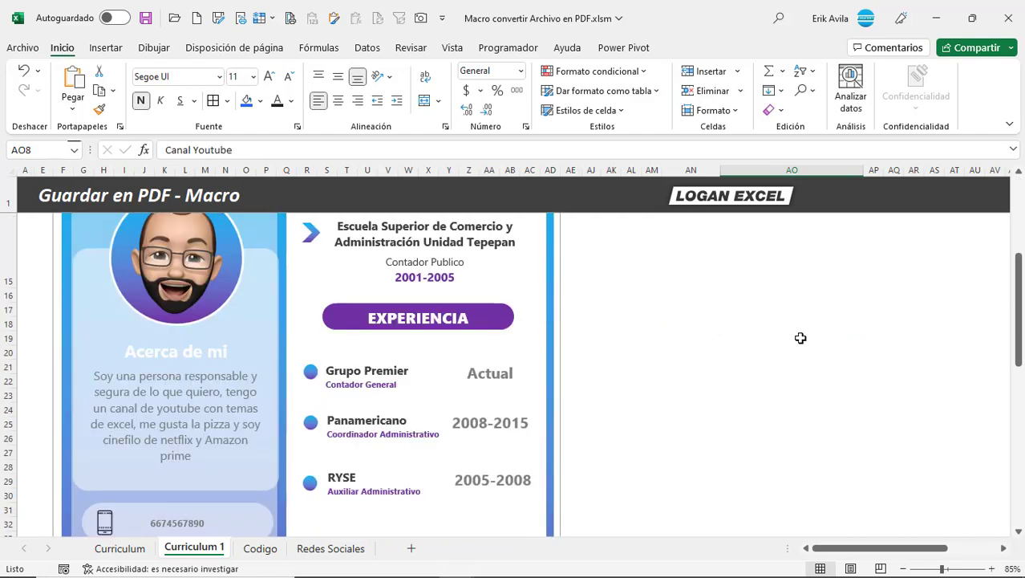
{"action": "scroll", "coordinate": [800, 337], "scroll_direction": "down", "scroll_amount": 7}
{"action": "left_click", "coordinate": [769, 367]}
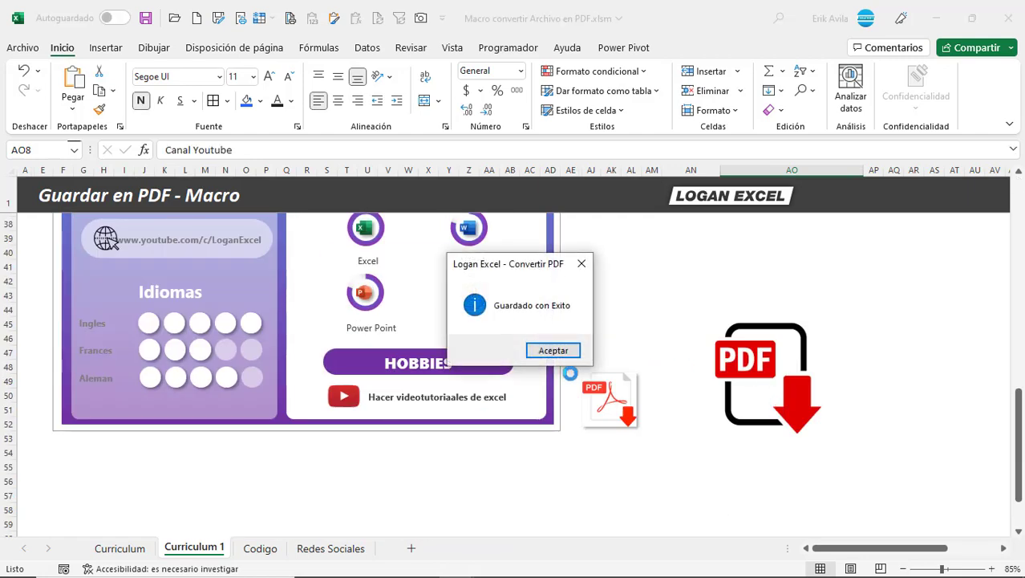
{"action": "left_click", "coordinate": [553, 348]}
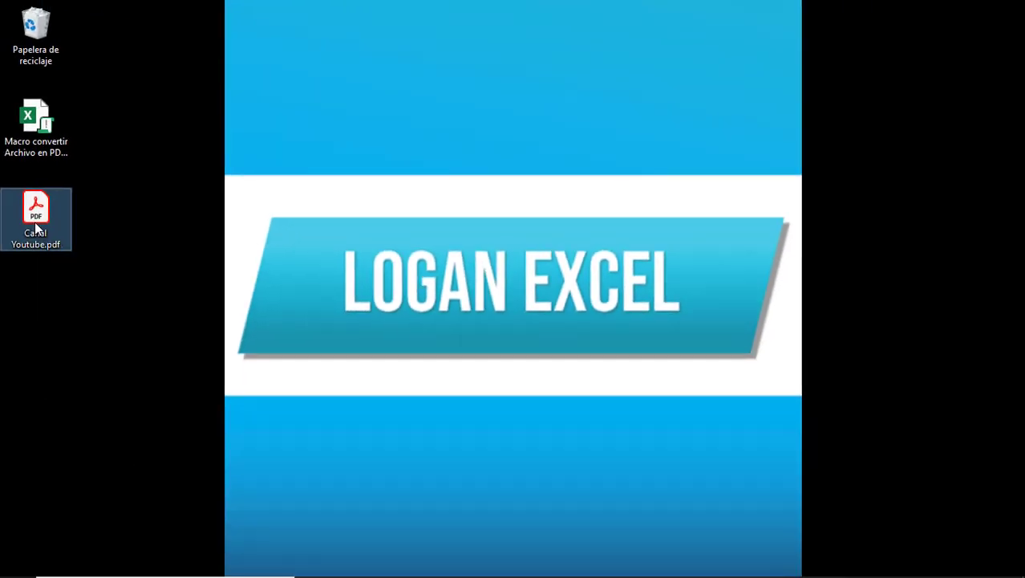
{"action": "double_click", "coordinate": [36, 231]}
{"action": "scroll", "coordinate": [700, 247], "scroll_direction": "down", "scroll_amount": 2}
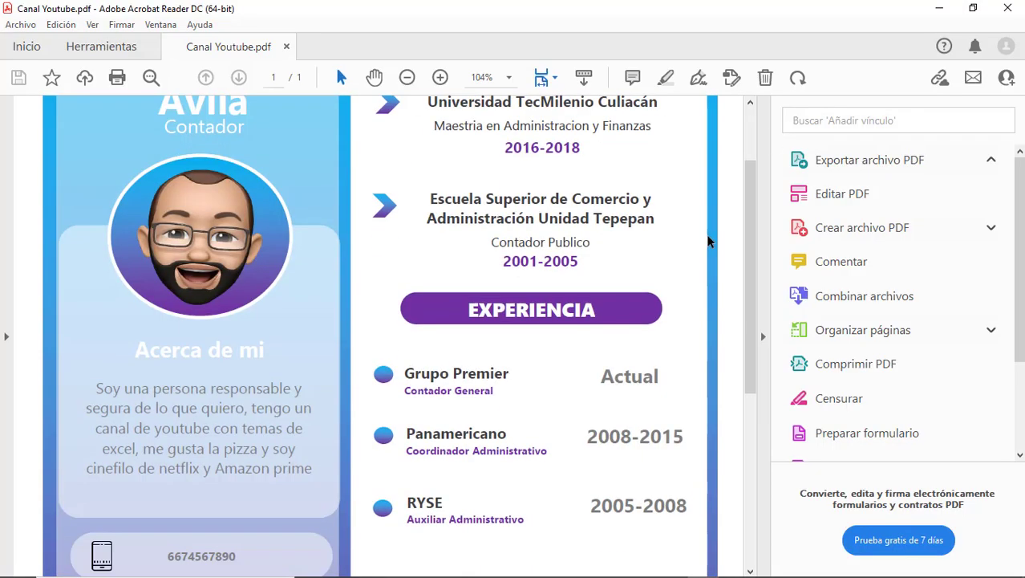
{"action": "scroll", "coordinate": [701, 247], "scroll_direction": "down", "scroll_amount": 2}
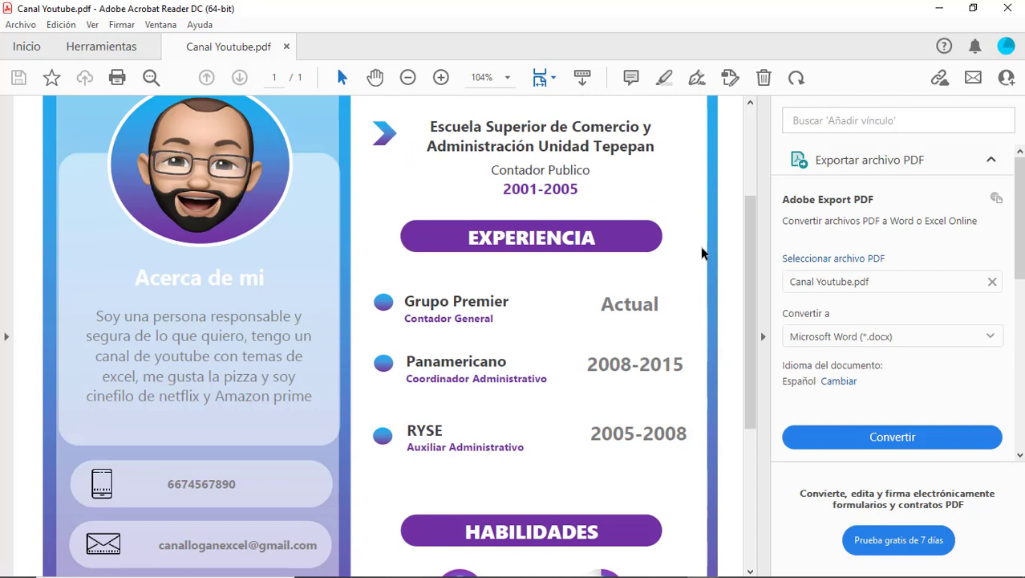
{"action": "left_click", "coordinate": [1007, 8]}
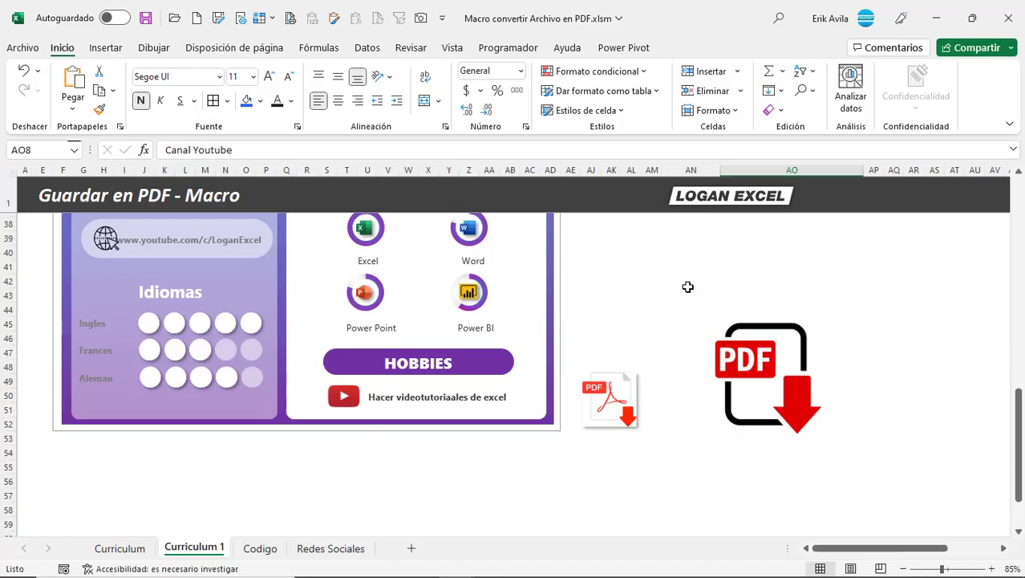
- Scroll through the CV sheet to review it alongside the PDF icon
{"action": "left_click", "coordinate": [684, 283]}
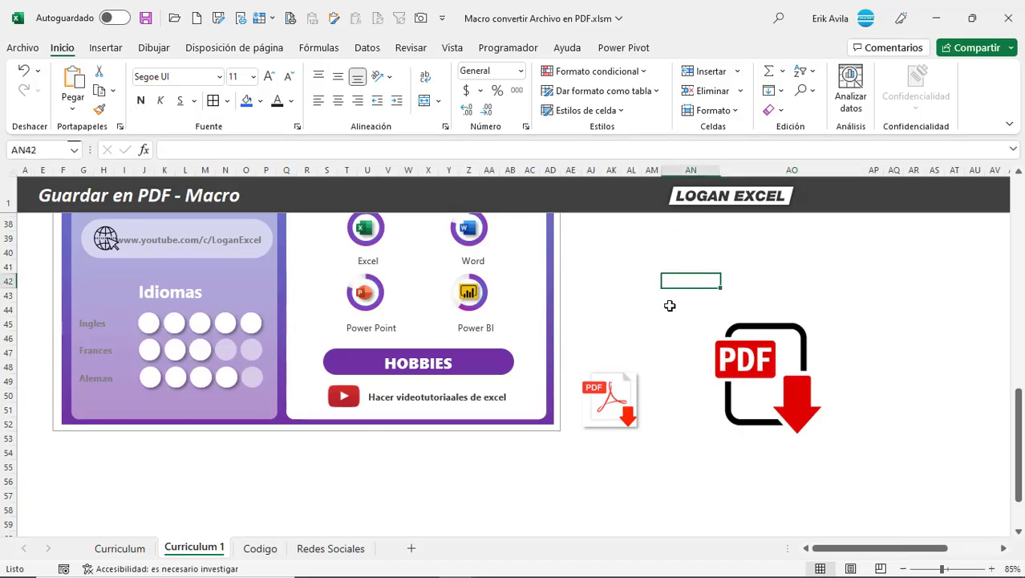
{"action": "scroll", "coordinate": [667, 314], "scroll_direction": "down", "scroll_amount": 2}
{"action": "scroll", "coordinate": [668, 314], "scroll_direction": "up", "scroll_amount": 2}
{"action": "scroll", "coordinate": [668, 314], "scroll_direction": "up", "scroll_amount": 2}
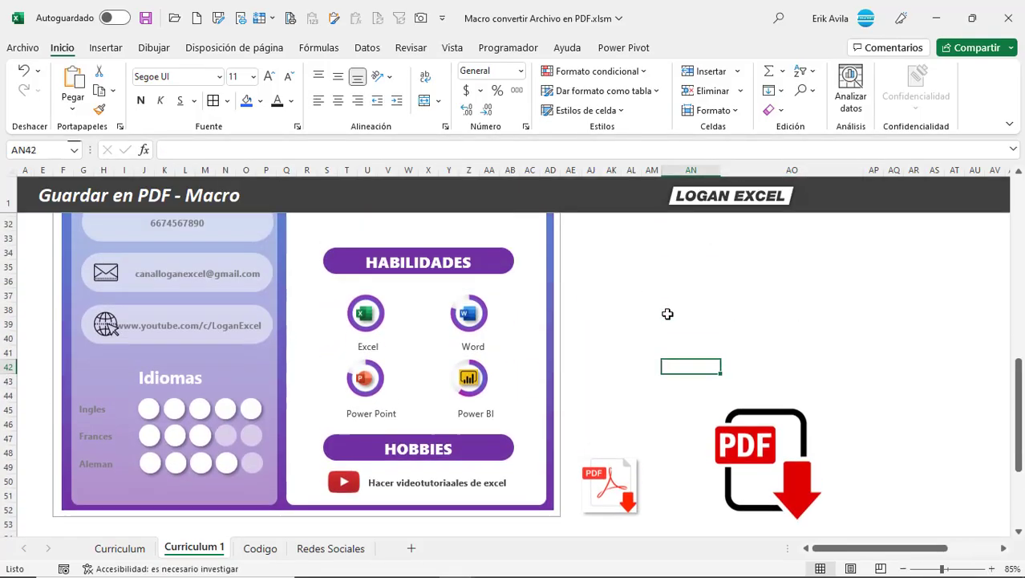
{"action": "scroll", "coordinate": [667, 313], "scroll_direction": "up", "scroll_amount": 2}
{"action": "scroll", "coordinate": [668, 313], "scroll_direction": "down", "scroll_amount": 3}
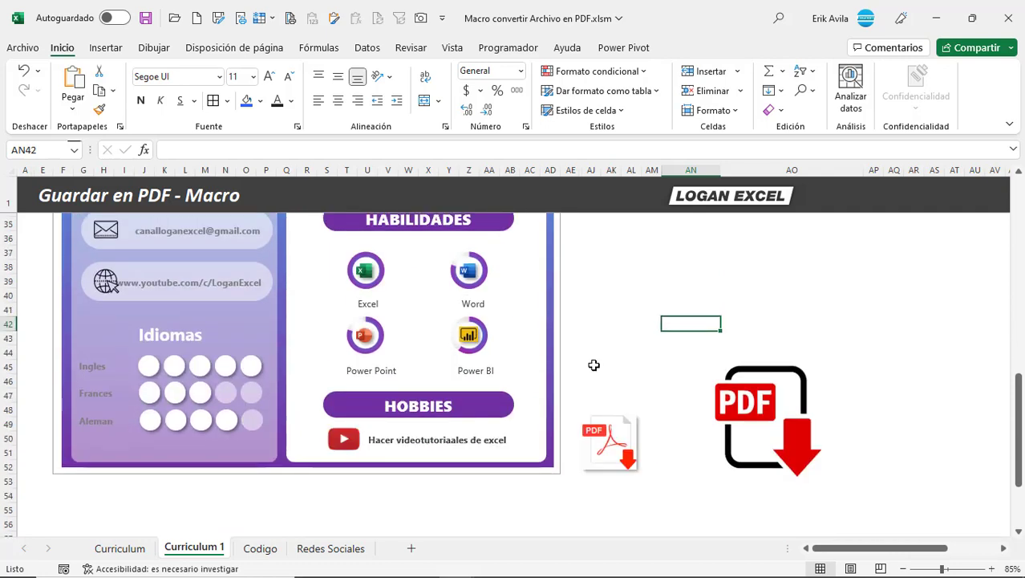
{"action": "scroll", "coordinate": [597, 397], "scroll_direction": "down", "scroll_amount": 2}
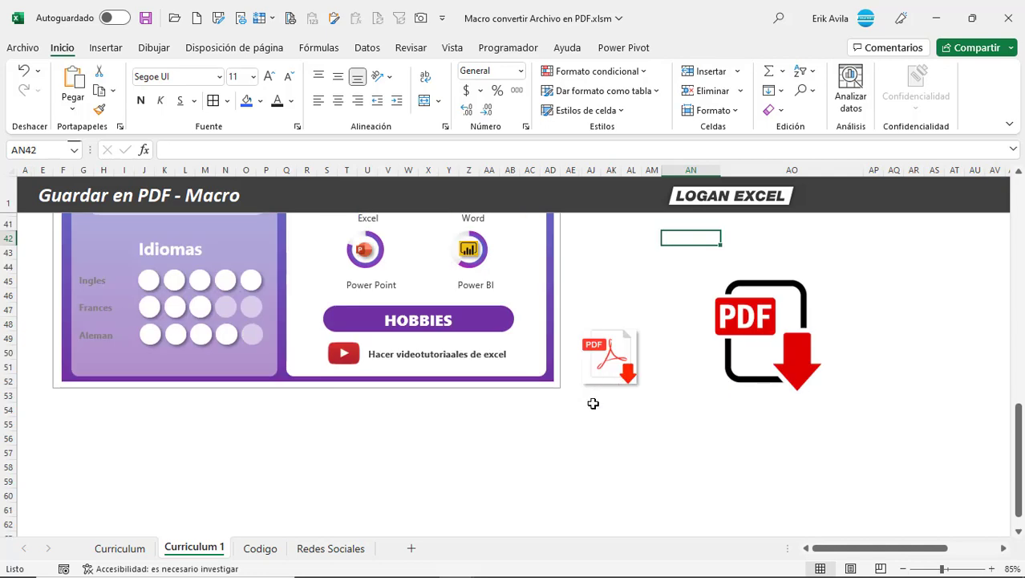
{"action": "scroll", "coordinate": [584, 419], "scroll_direction": "down", "scroll_amount": 2}
{"action": "scroll", "coordinate": [584, 419], "scroll_direction": "up", "scroll_amount": 2}
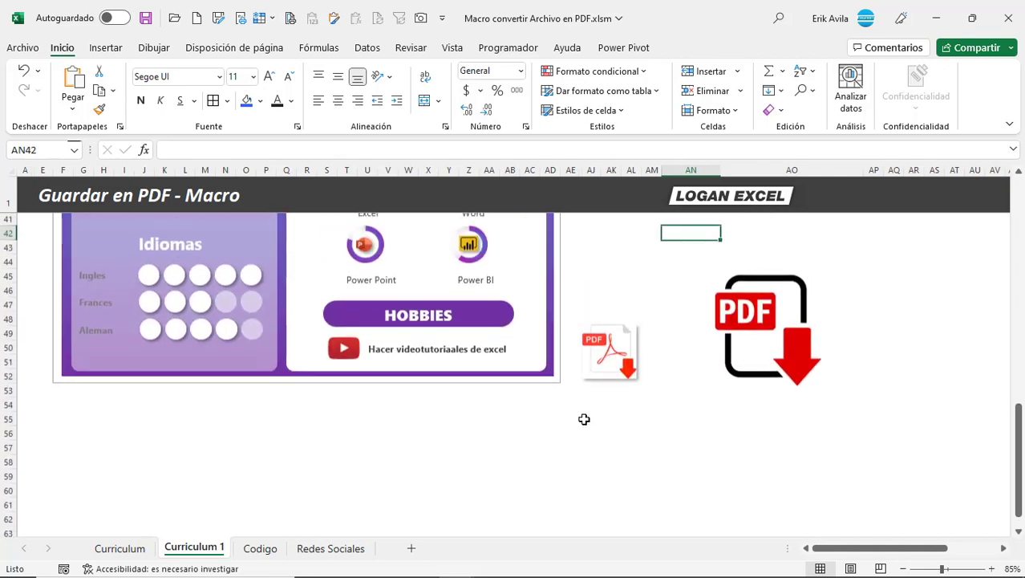
{"action": "scroll", "coordinate": [583, 421], "scroll_direction": "up", "scroll_amount": 2}
{"action": "scroll", "coordinate": [583, 424], "scroll_direction": "up", "scroll_amount": 2}
{"action": "scroll", "coordinate": [604, 409], "scroll_direction": "down", "scroll_amount": 5}
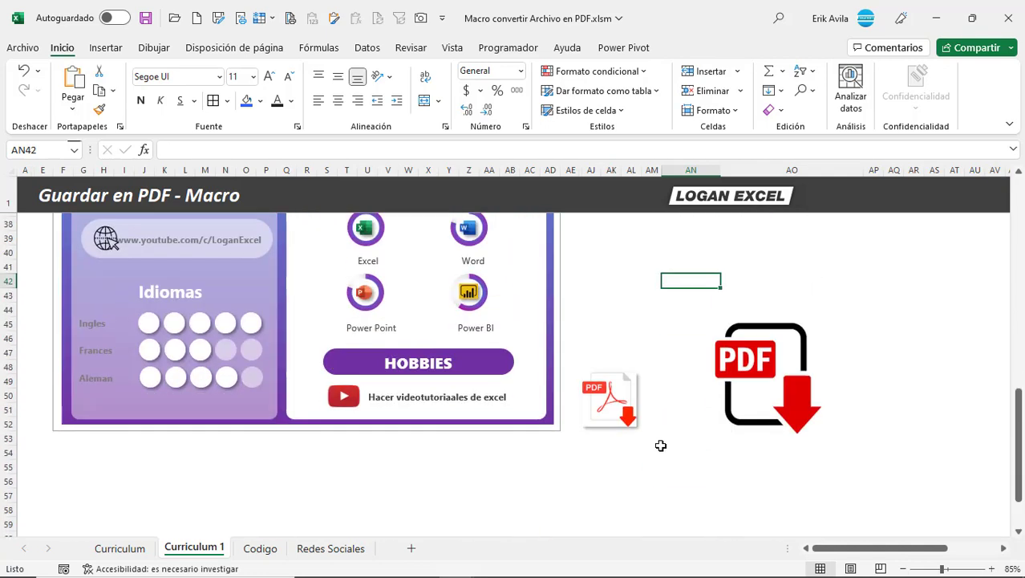
- Export the sheet to PDF once more, then bring up CrearPDF in the VBA editor
{"action": "left_click", "coordinate": [766, 377]}
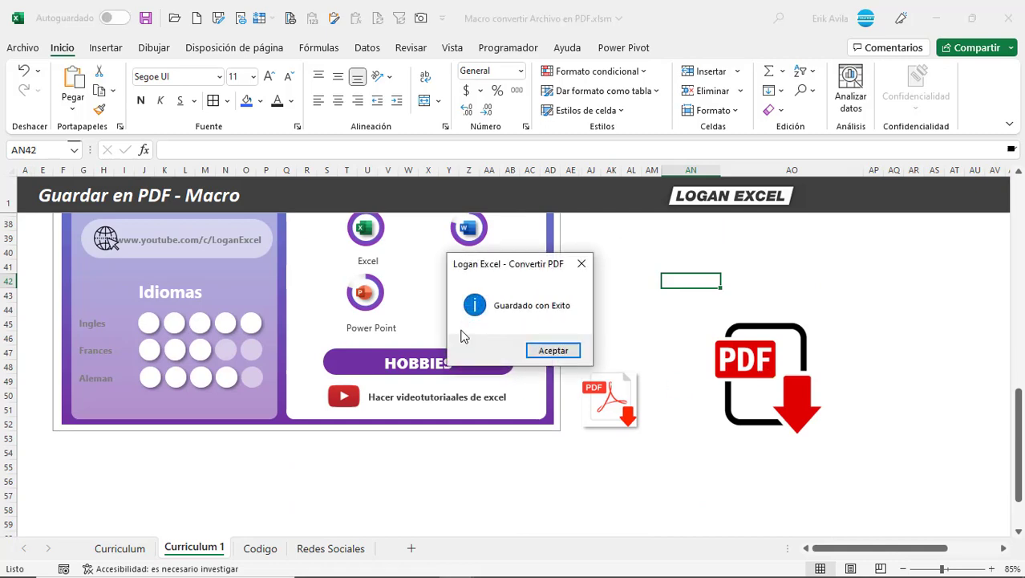
{"action": "left_click", "coordinate": [544, 358]}
{"action": "key", "text": "alt+F11"}
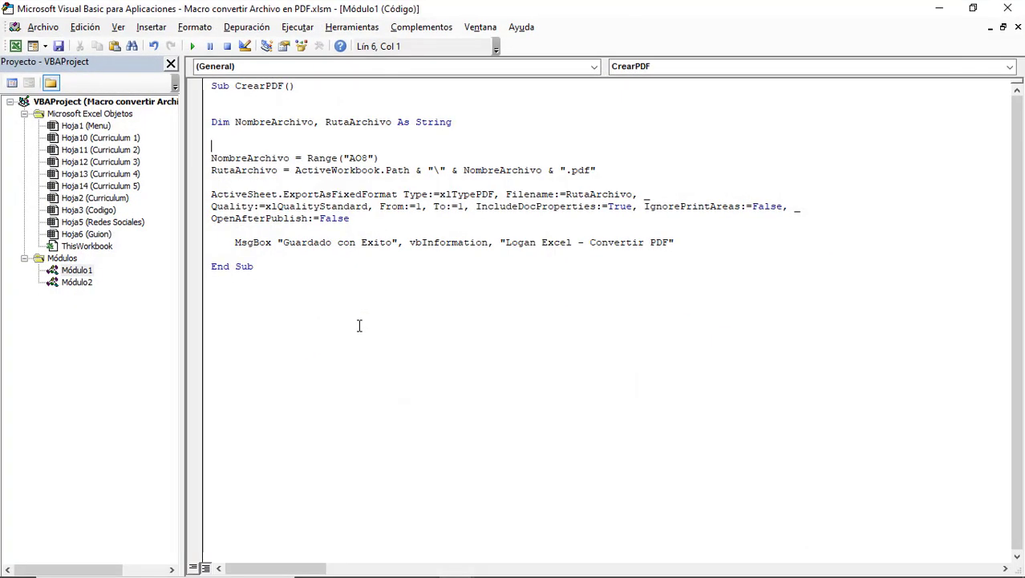